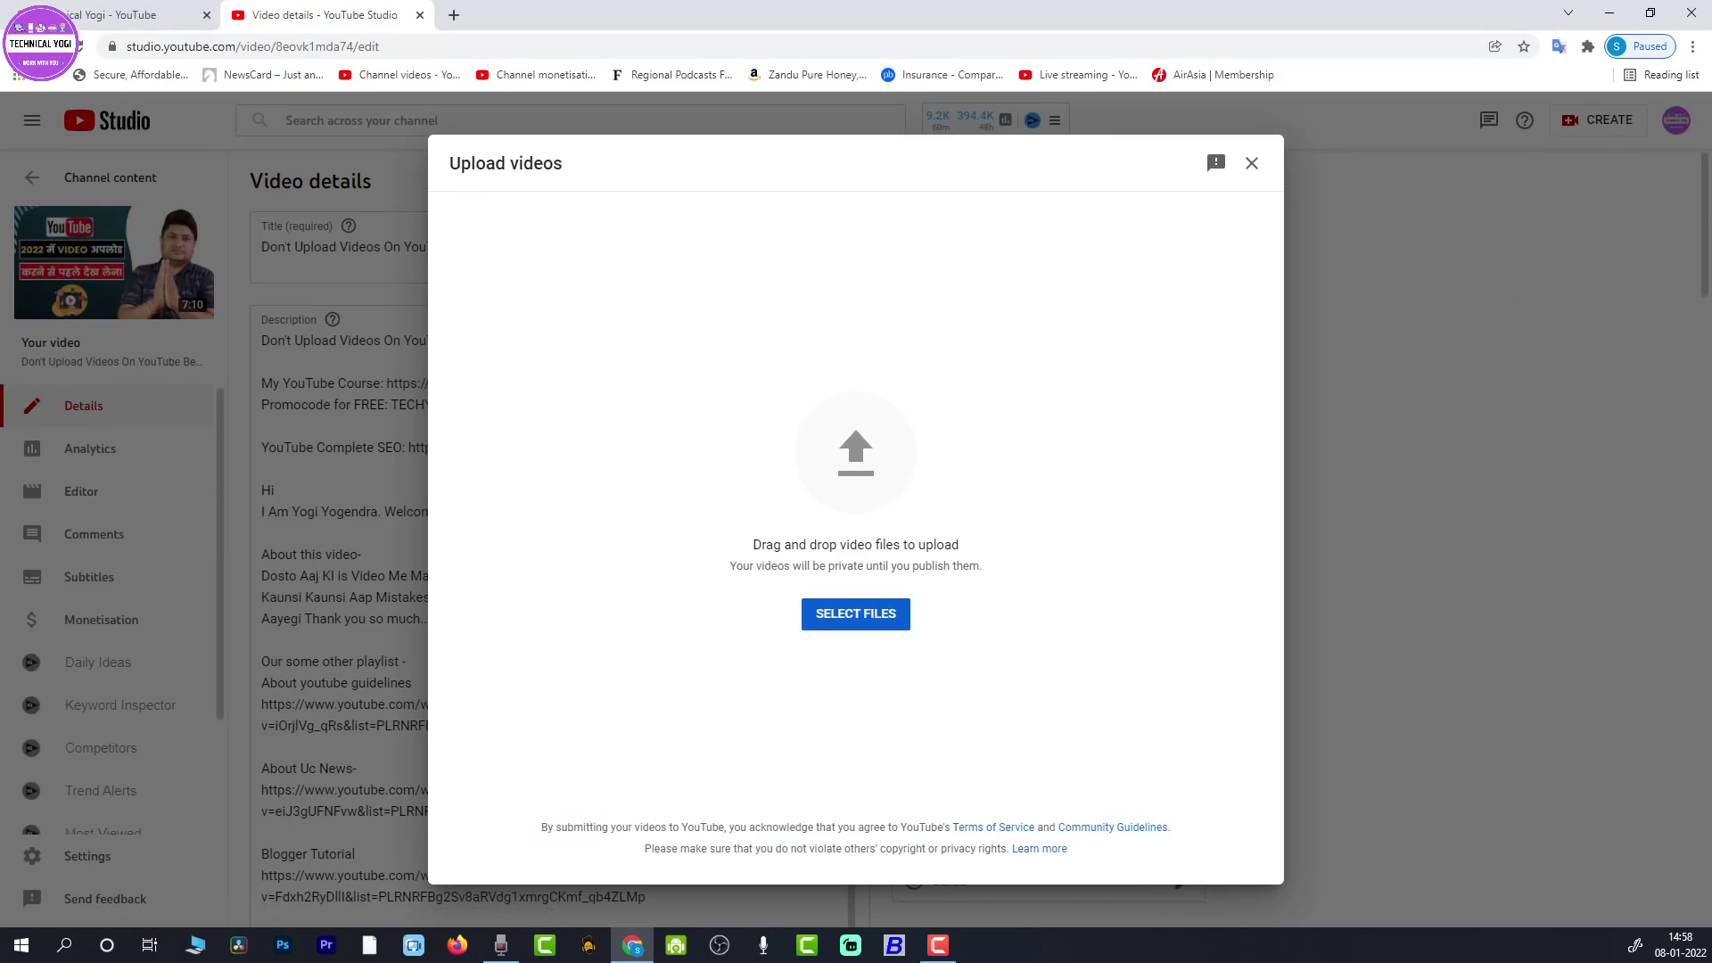
Upload the video file GH012152.mp4 and turn monetisation on for it.
drag(1222, 541, 860, 468)
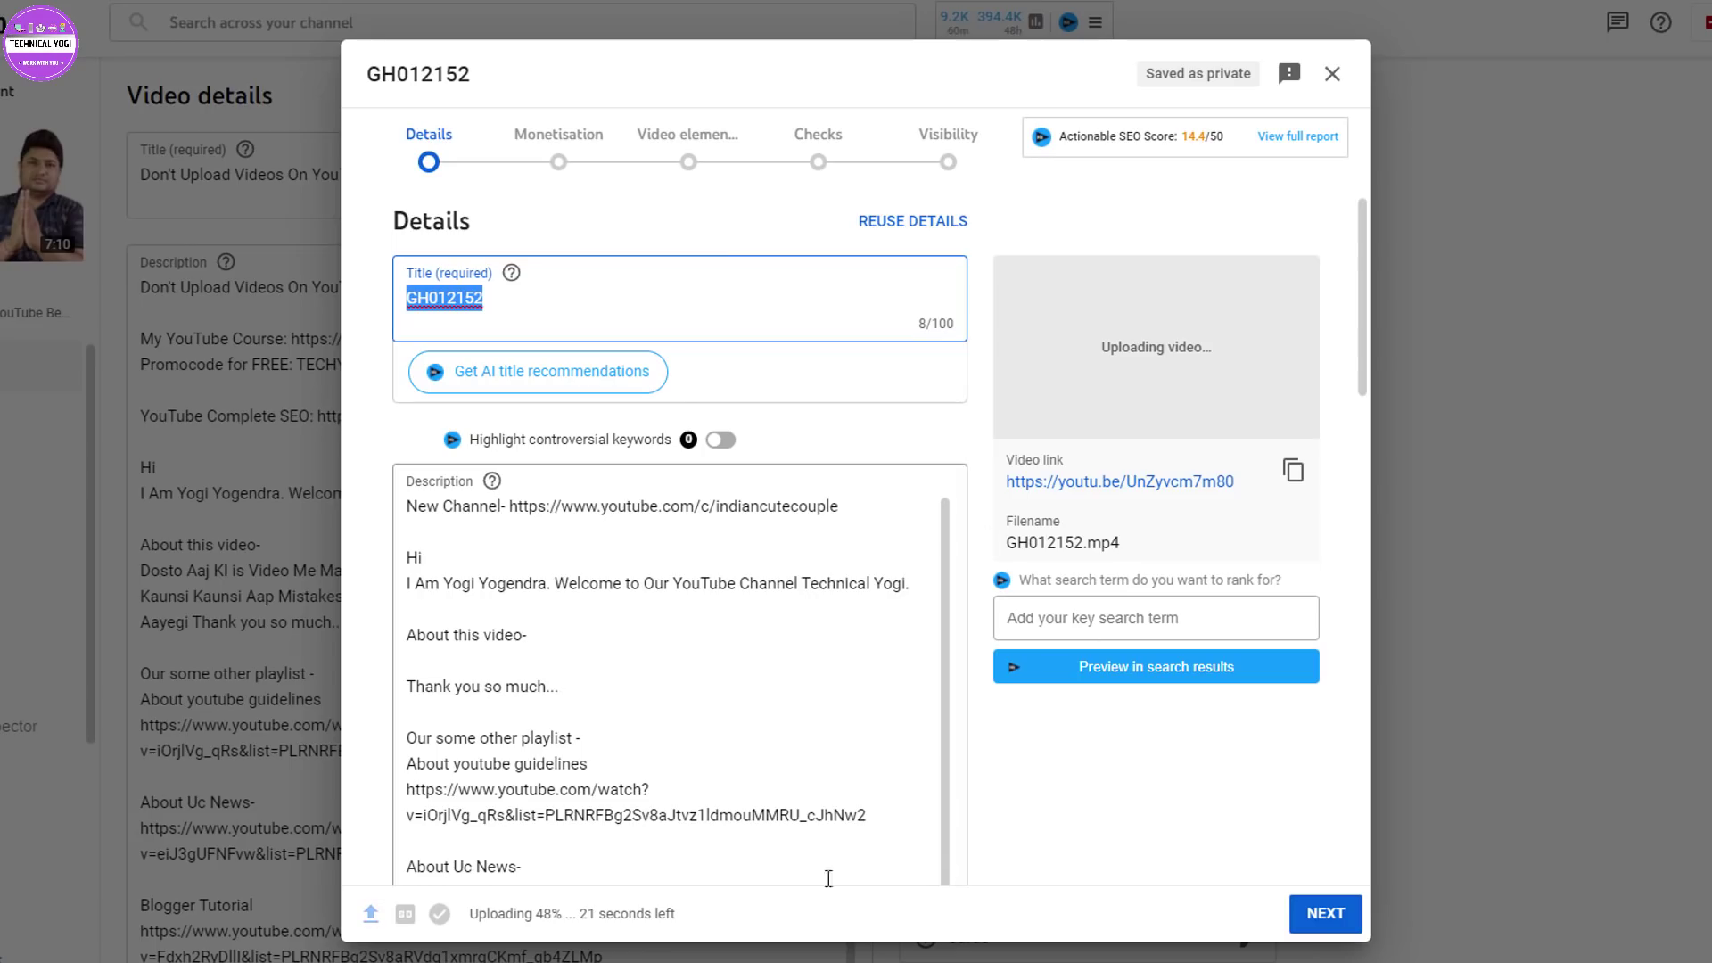
click(553, 189)
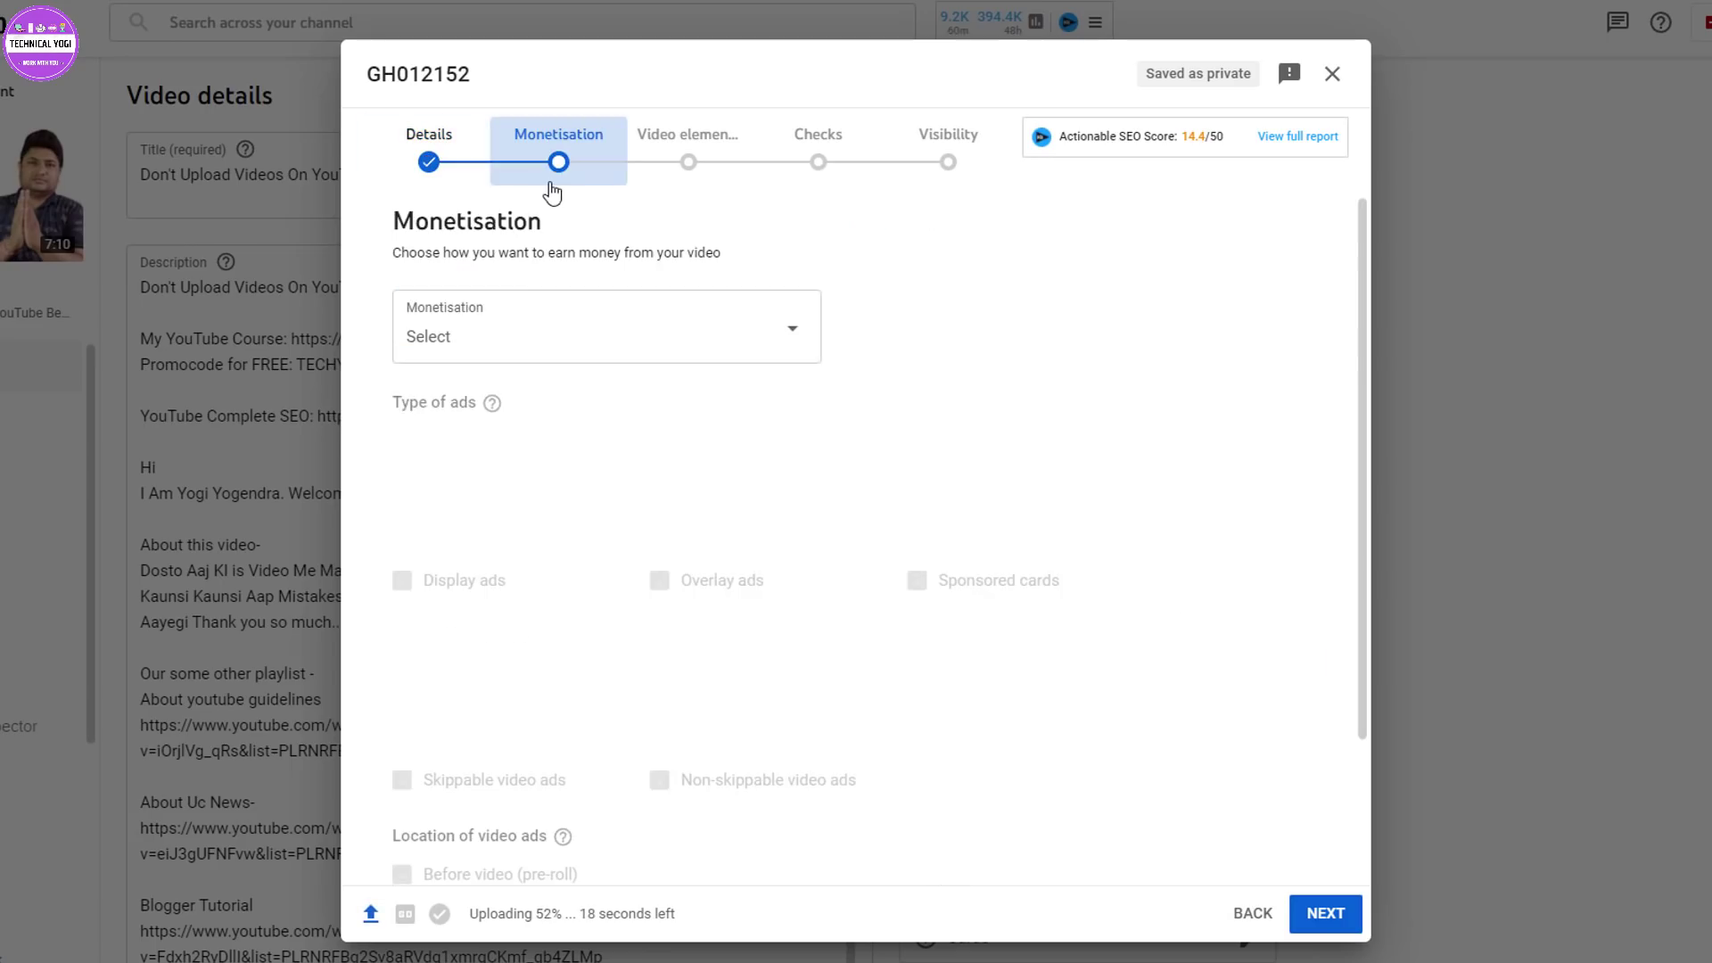
click(544, 336)
click(429, 323)
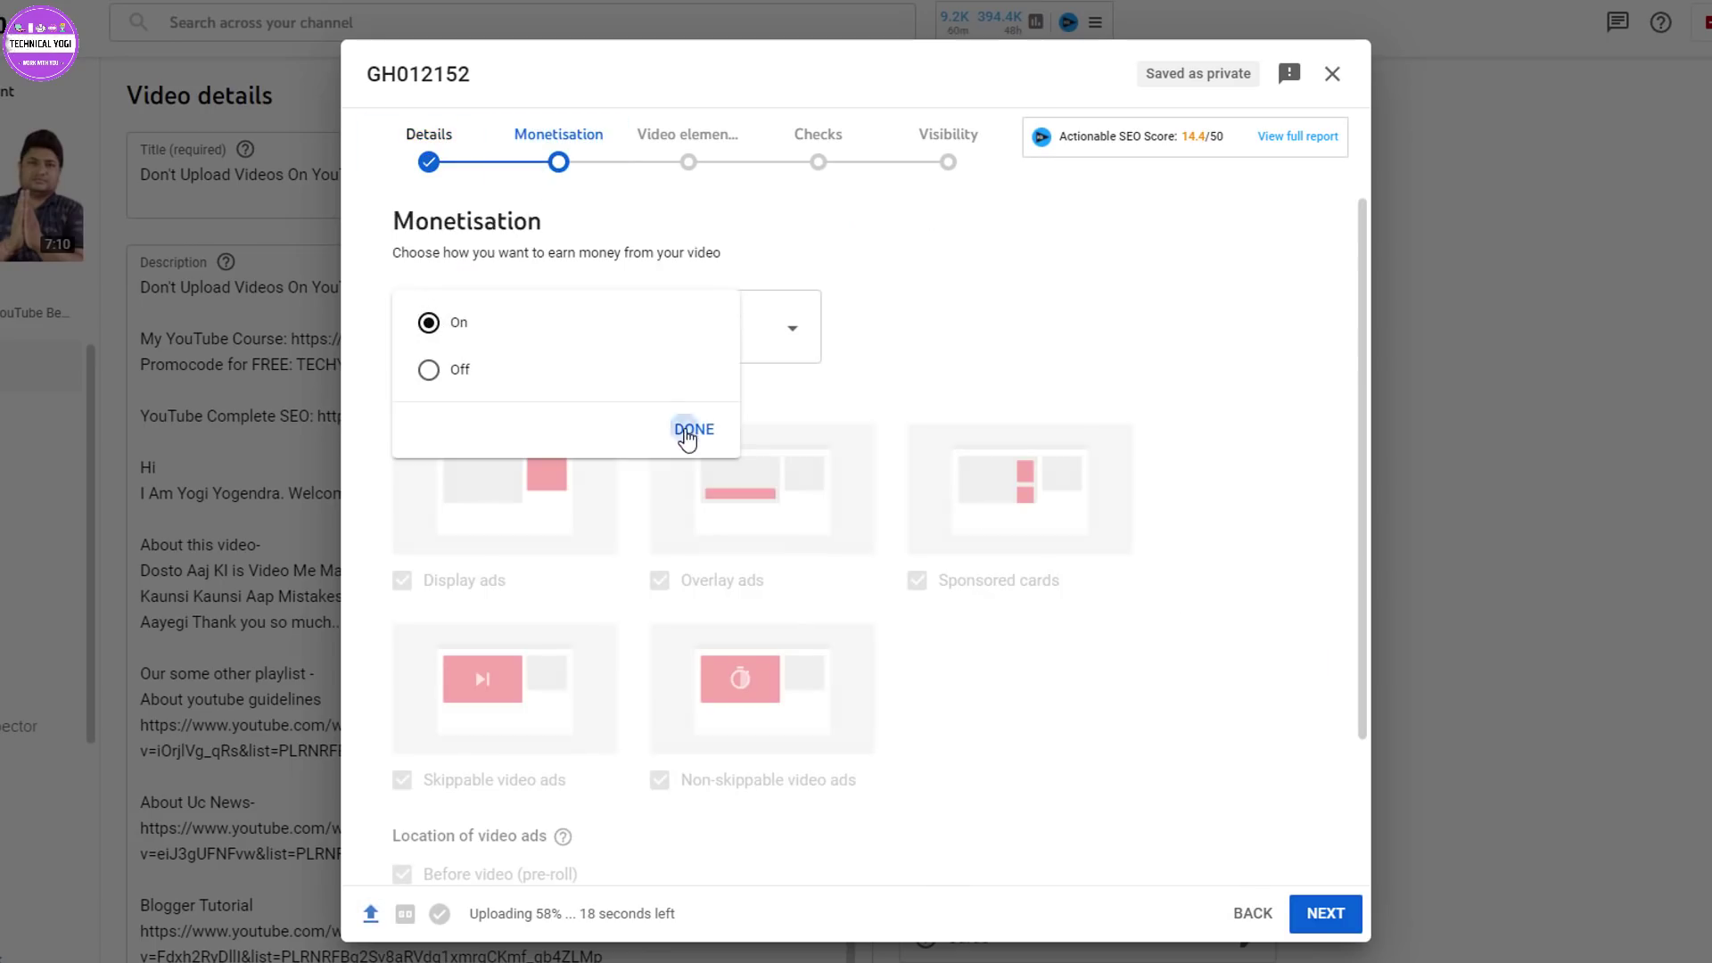
click(691, 431)
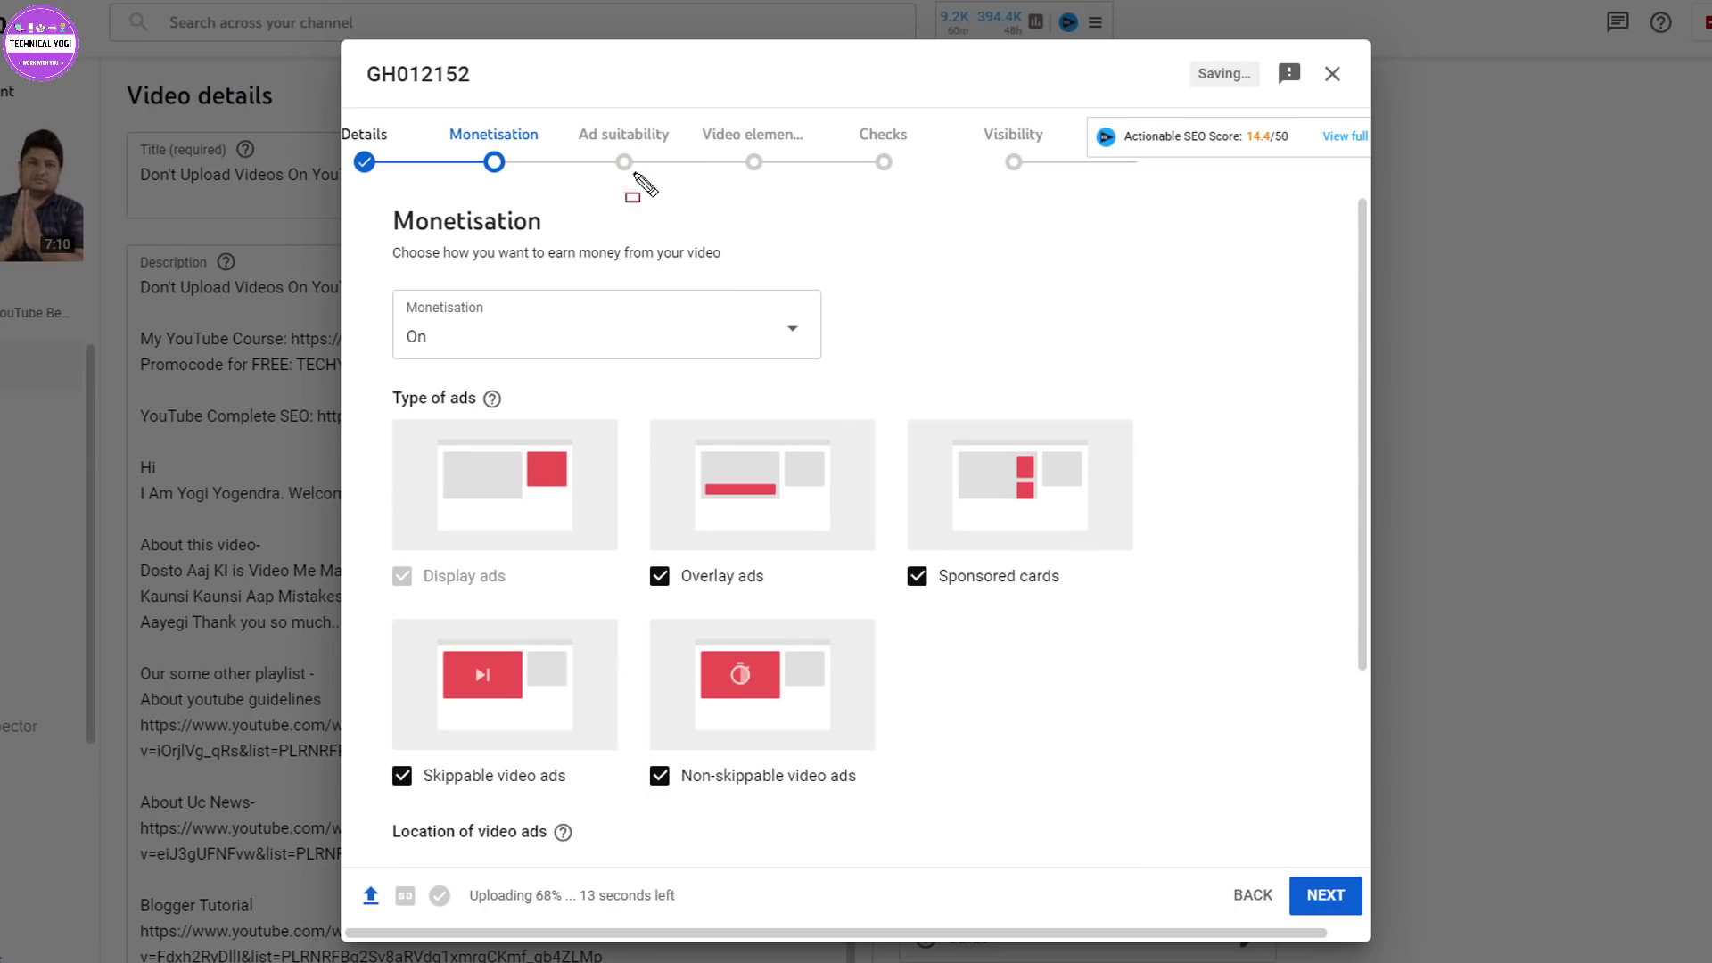
Open the upload's Ad suitability questionnaire and read the notice about the updated guidelines.
drag(558, 114, 686, 175)
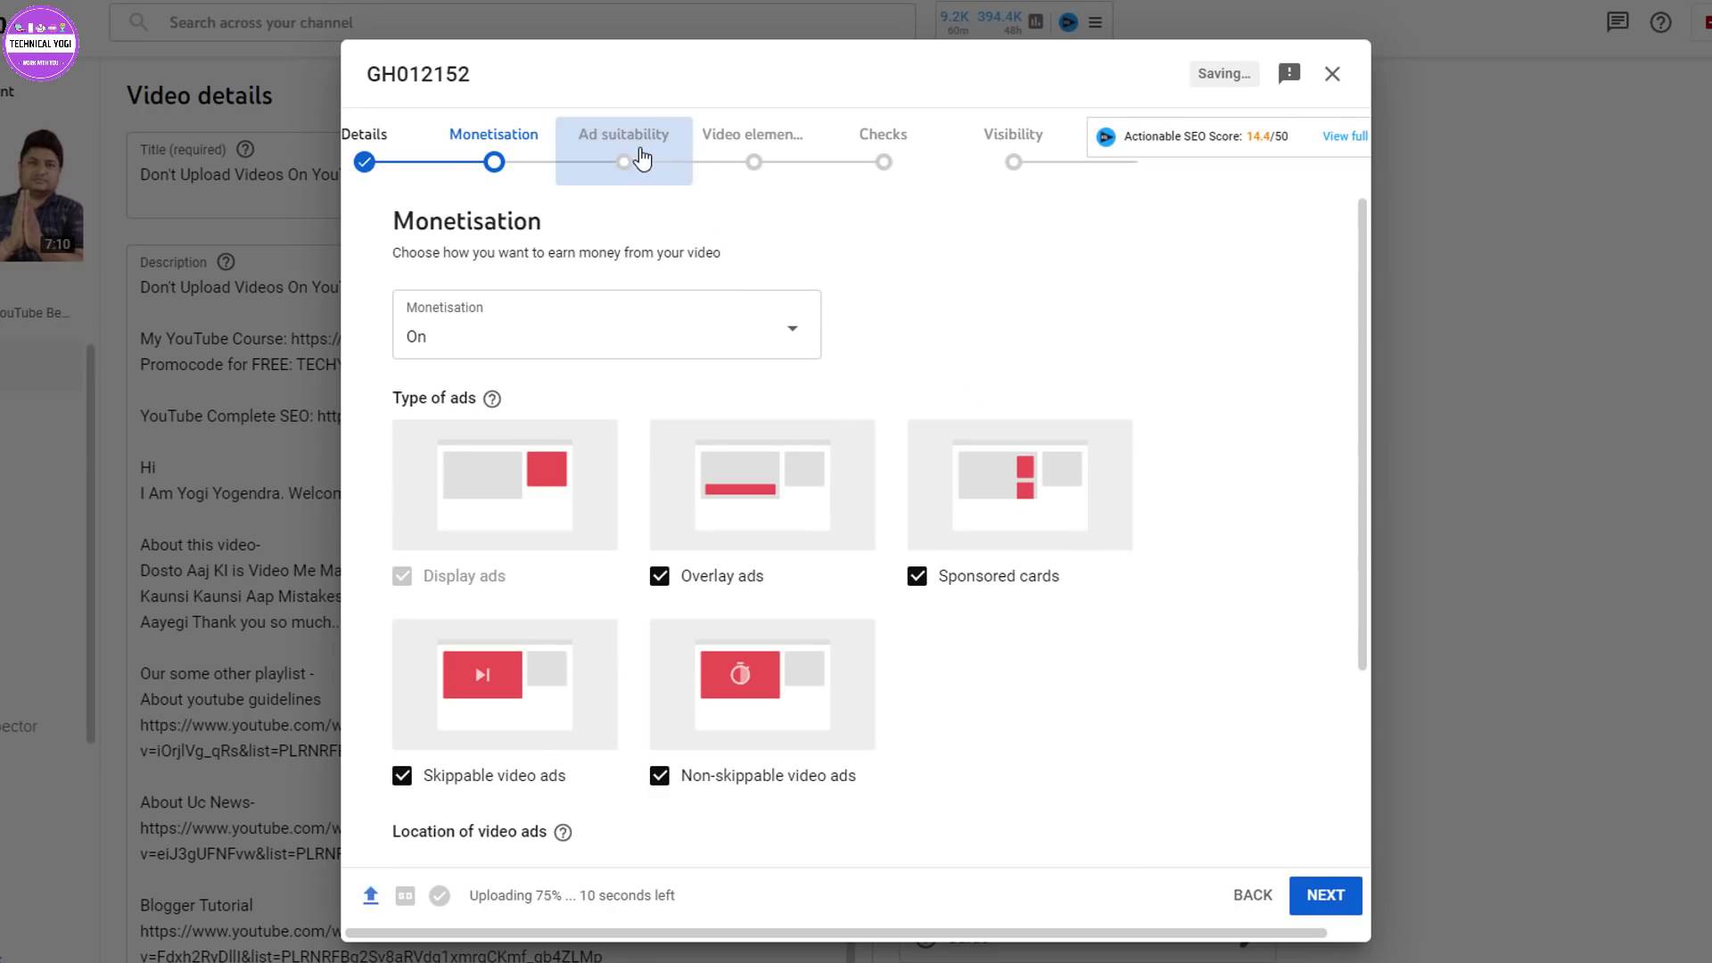
click(631, 159)
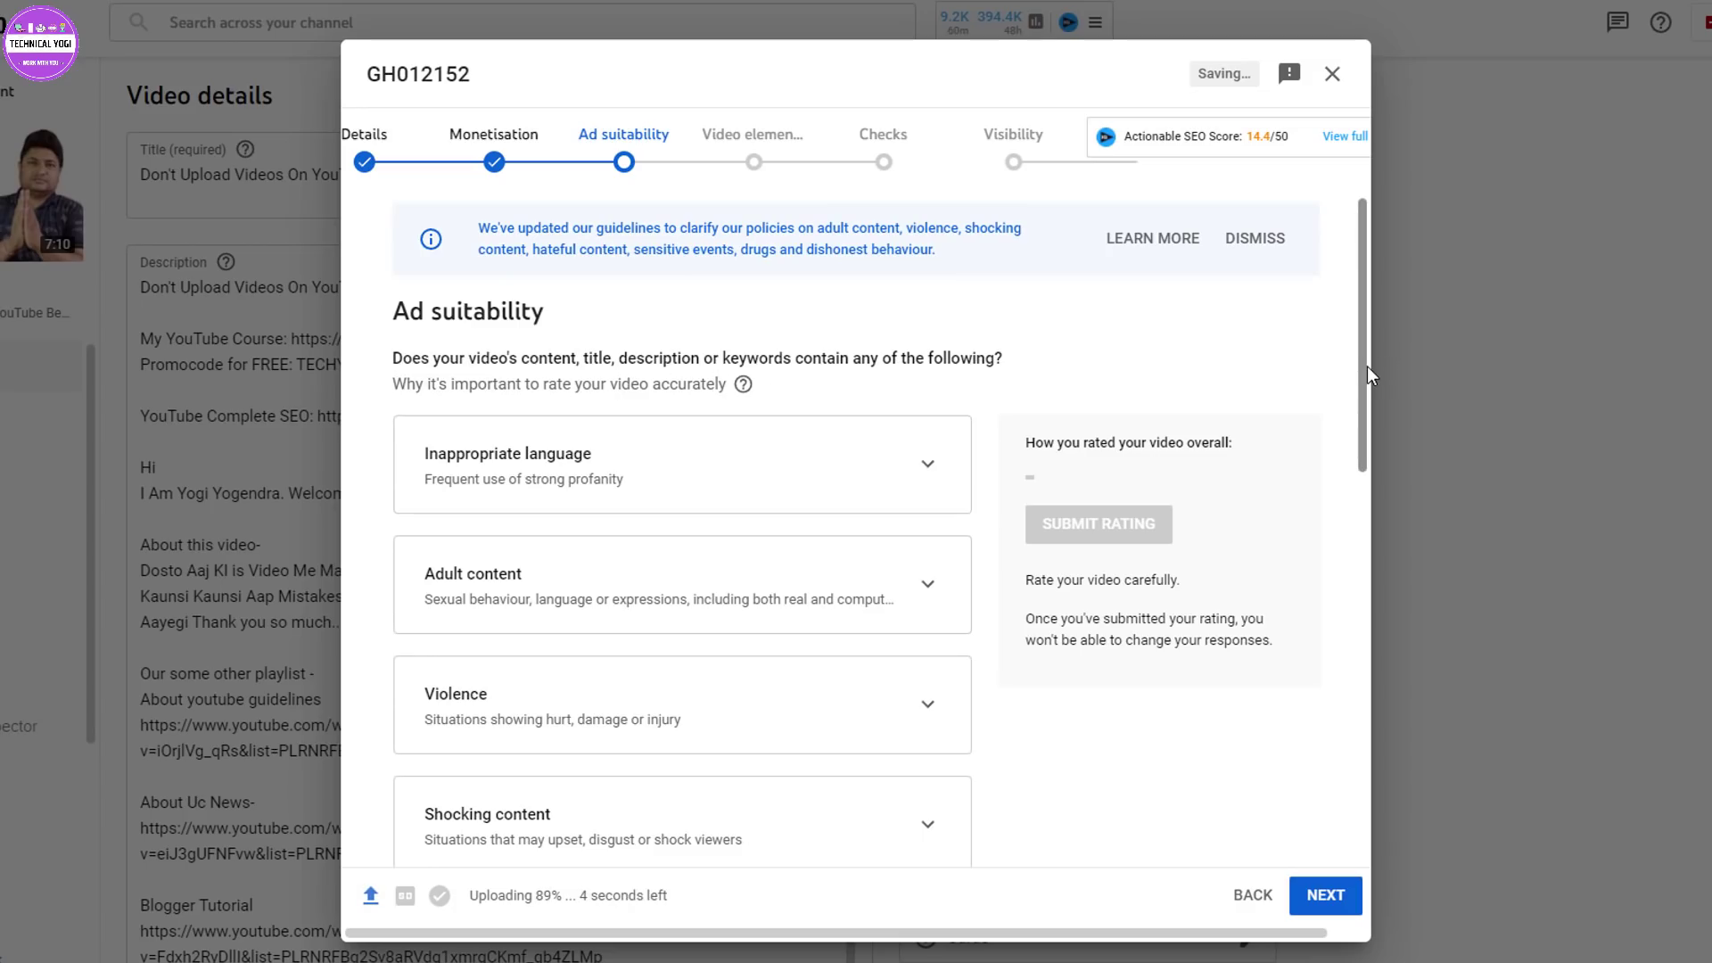
mouse_move(408, 209)
mouse_down()
mouse_move(555, 245)
mouse_move(1065, 279)
mouse_up()
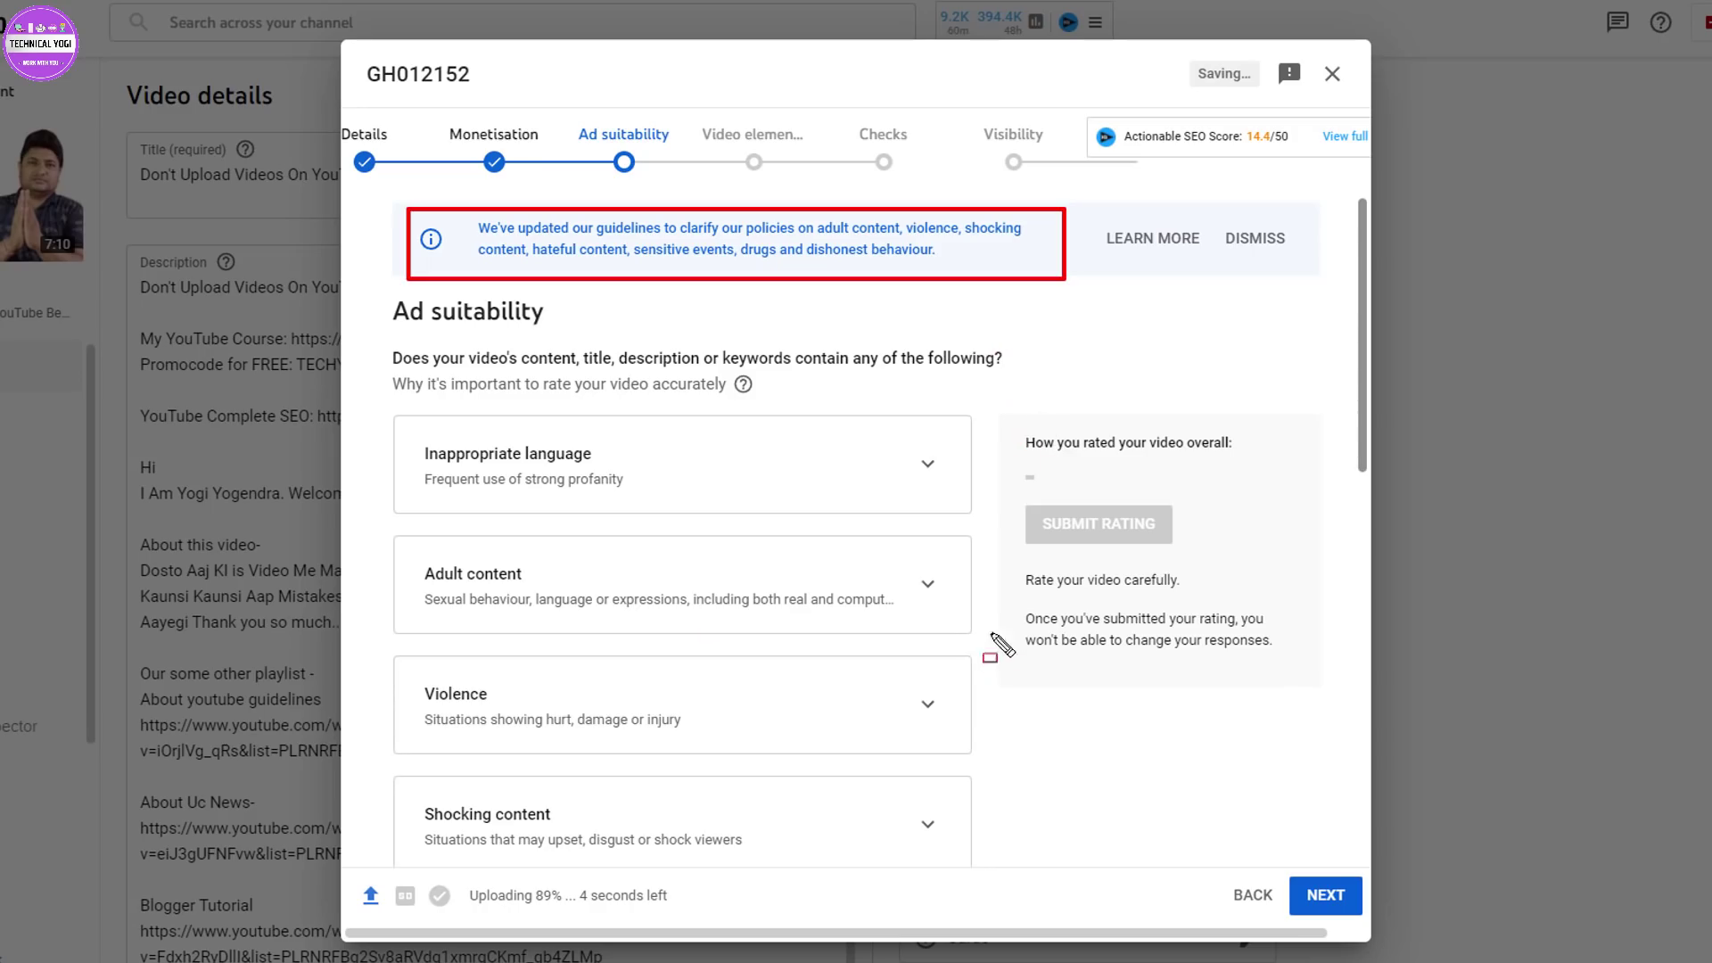
key(Escape)
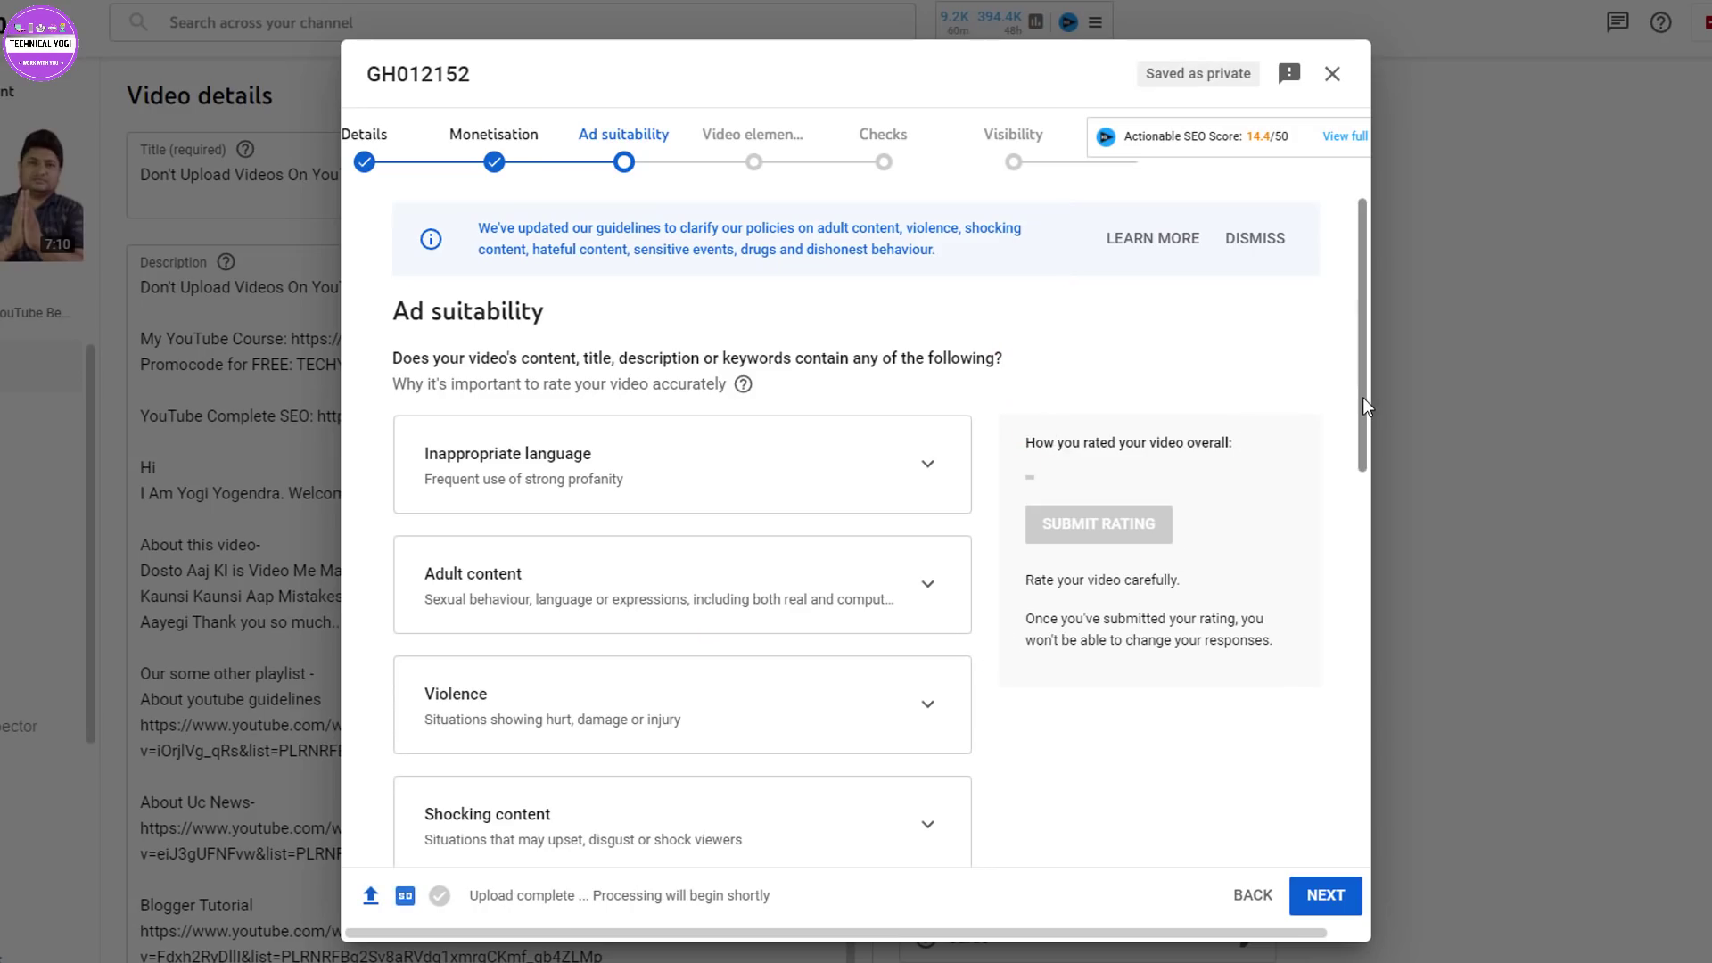
Look through the ad suitability content categories, including the None of the above option and the rating submission area.
drag(1362, 398, 1369, 493)
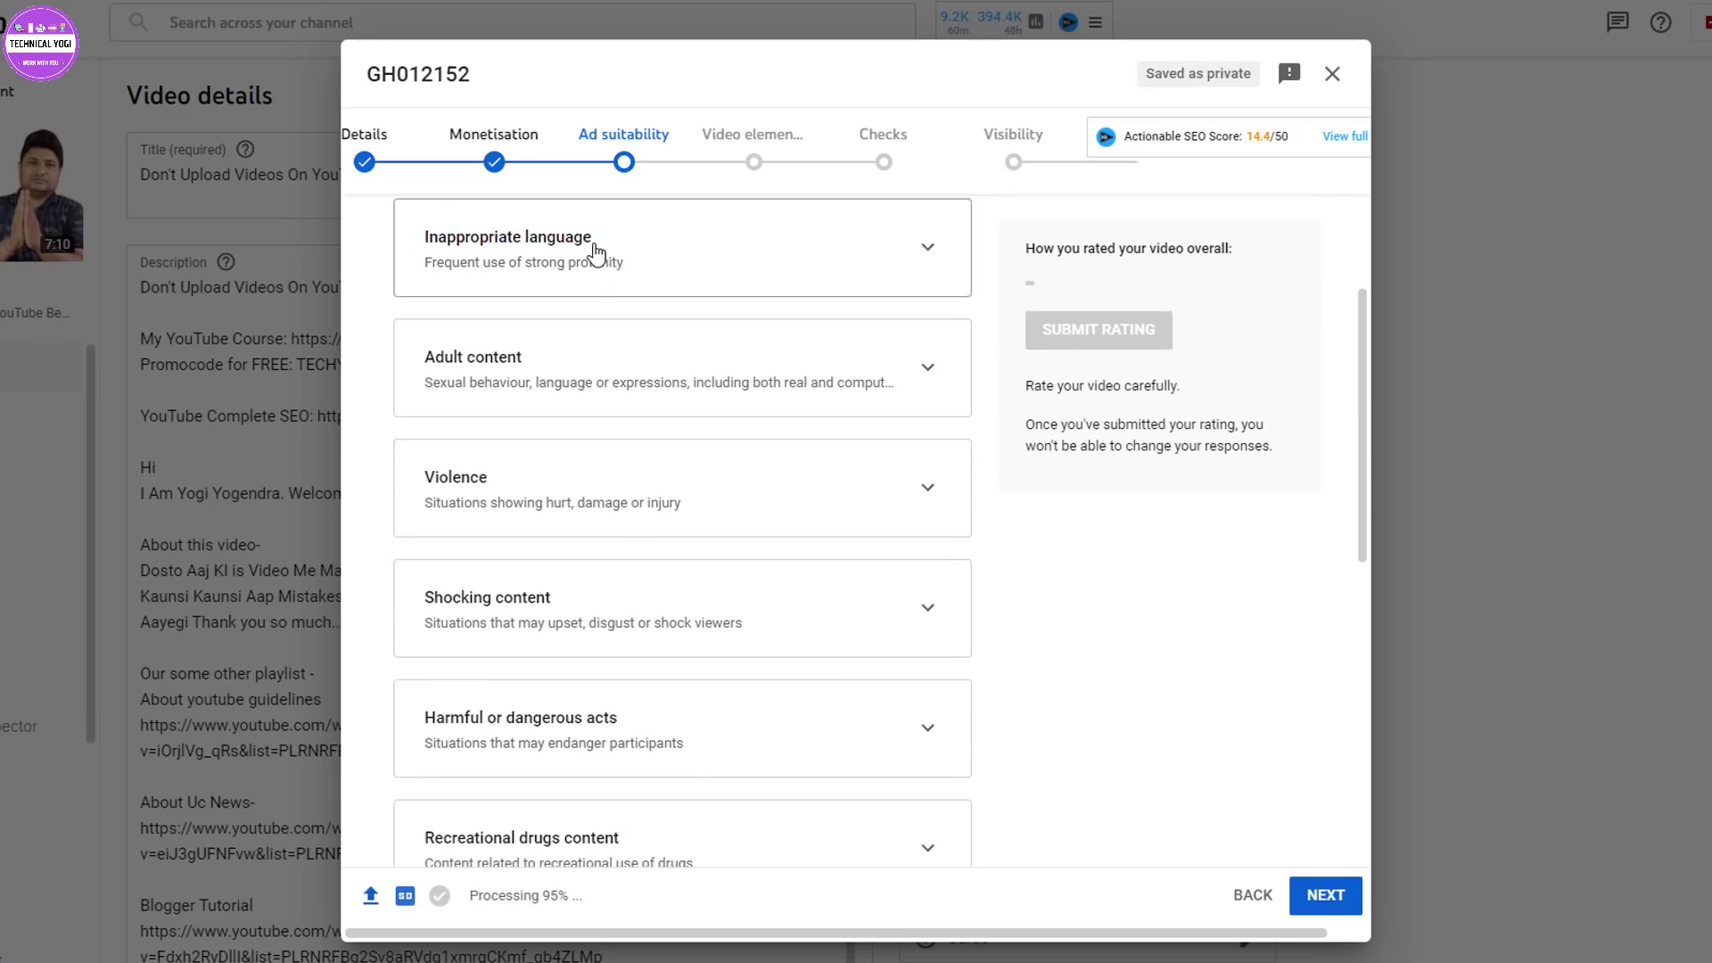
scroll(758, 764, down, 8)
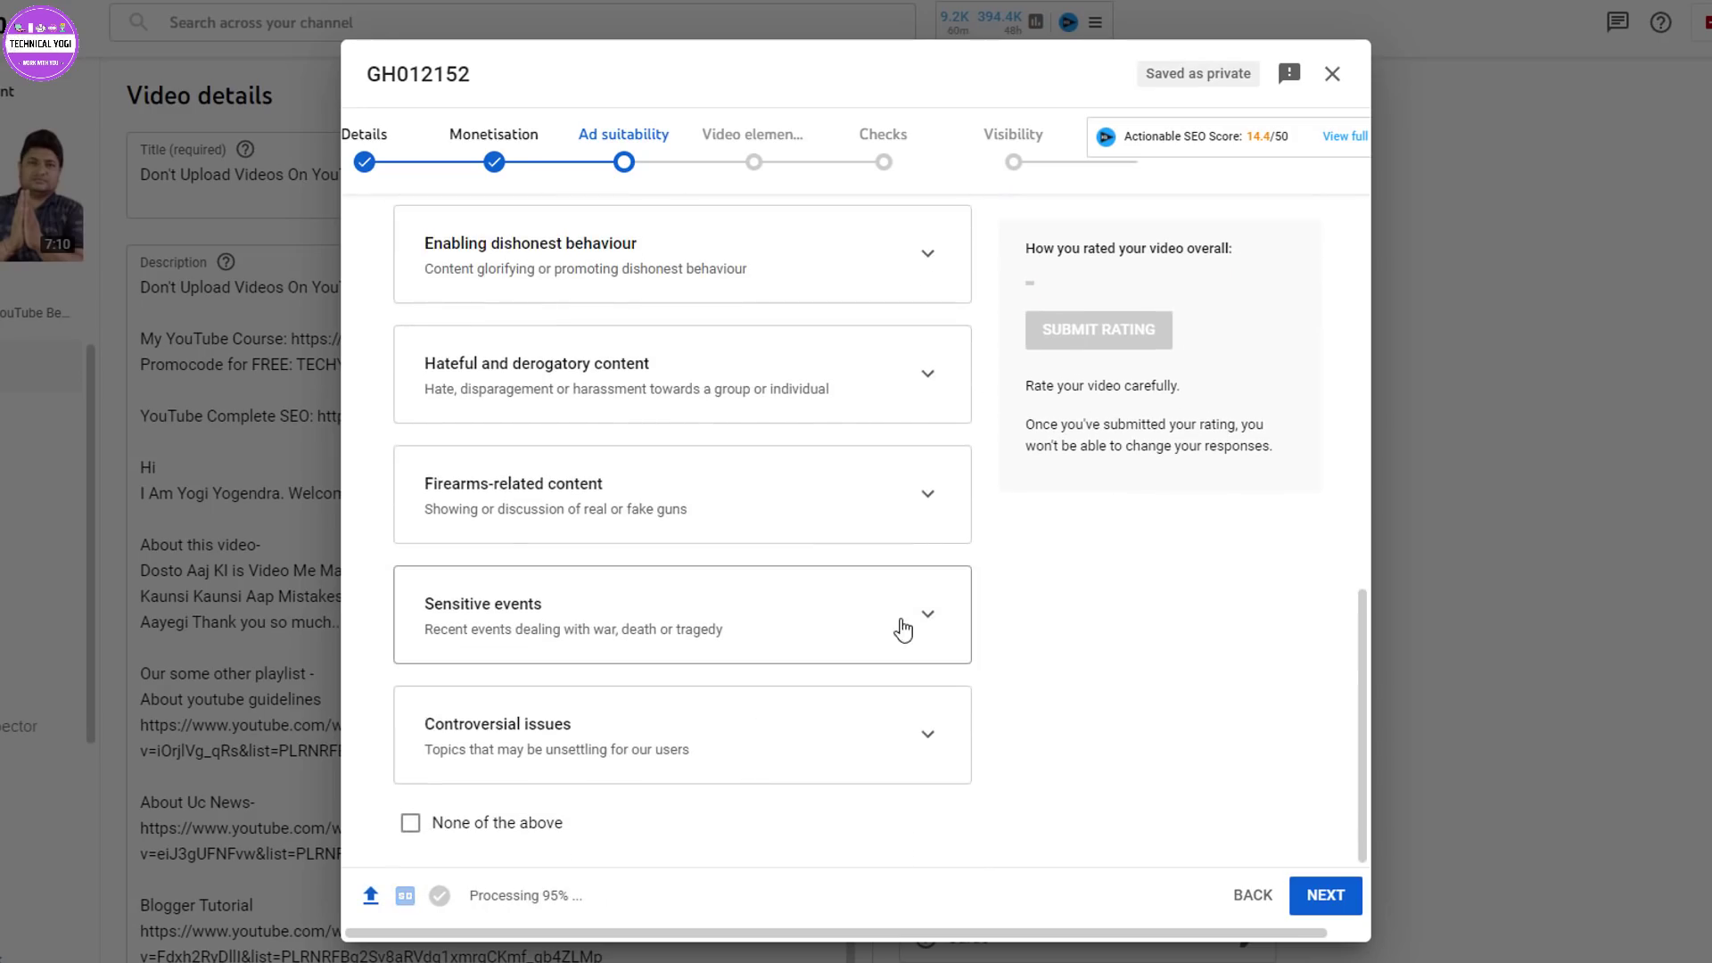
scroll(902, 626, up, 10)
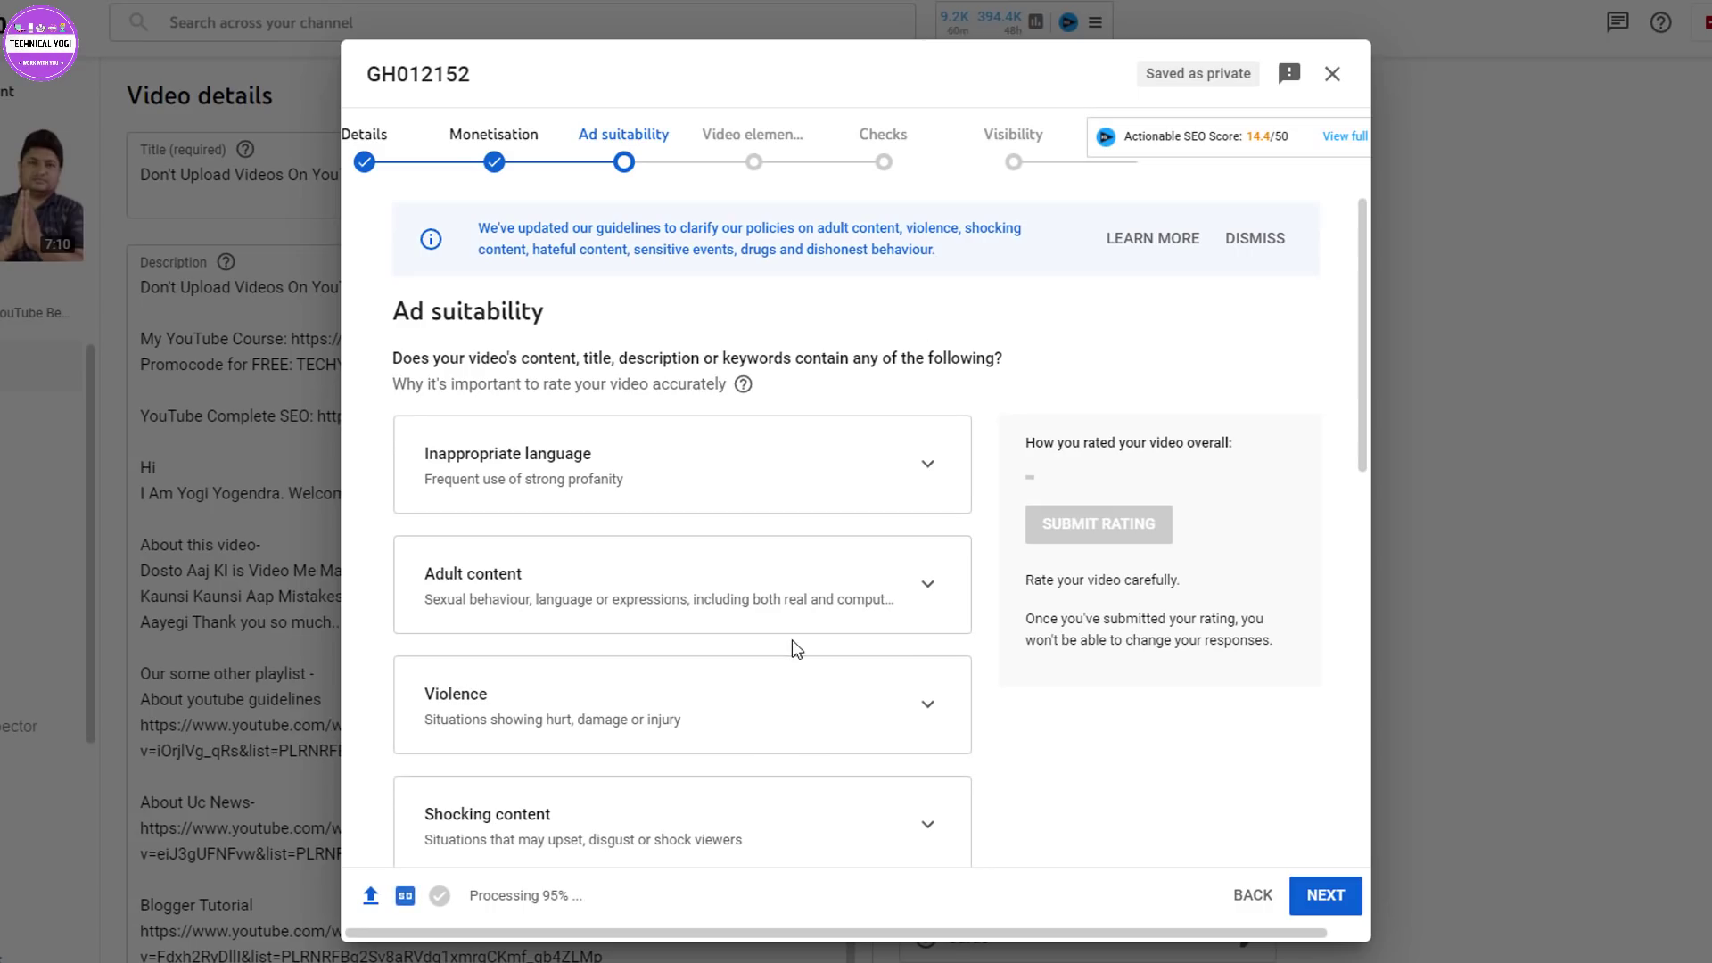
scroll(791, 639, down, 8)
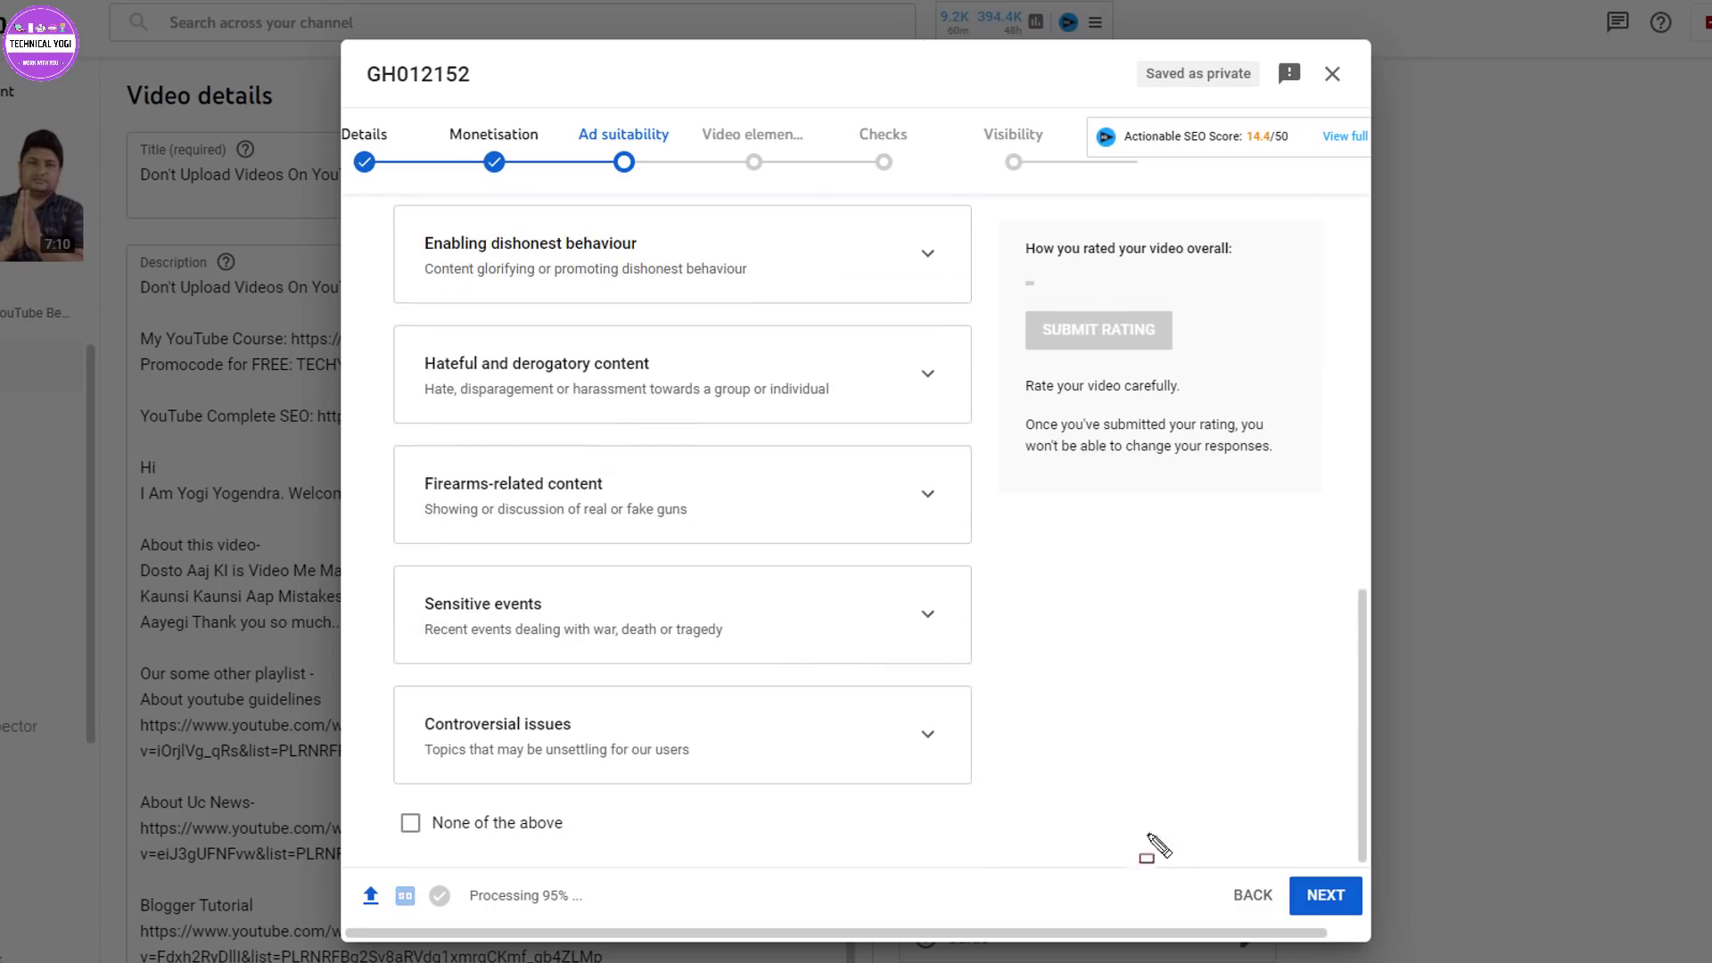
mouse_move(368, 794)
mouse_down()
mouse_move(448, 834)
mouse_move(709, 879)
mouse_up()
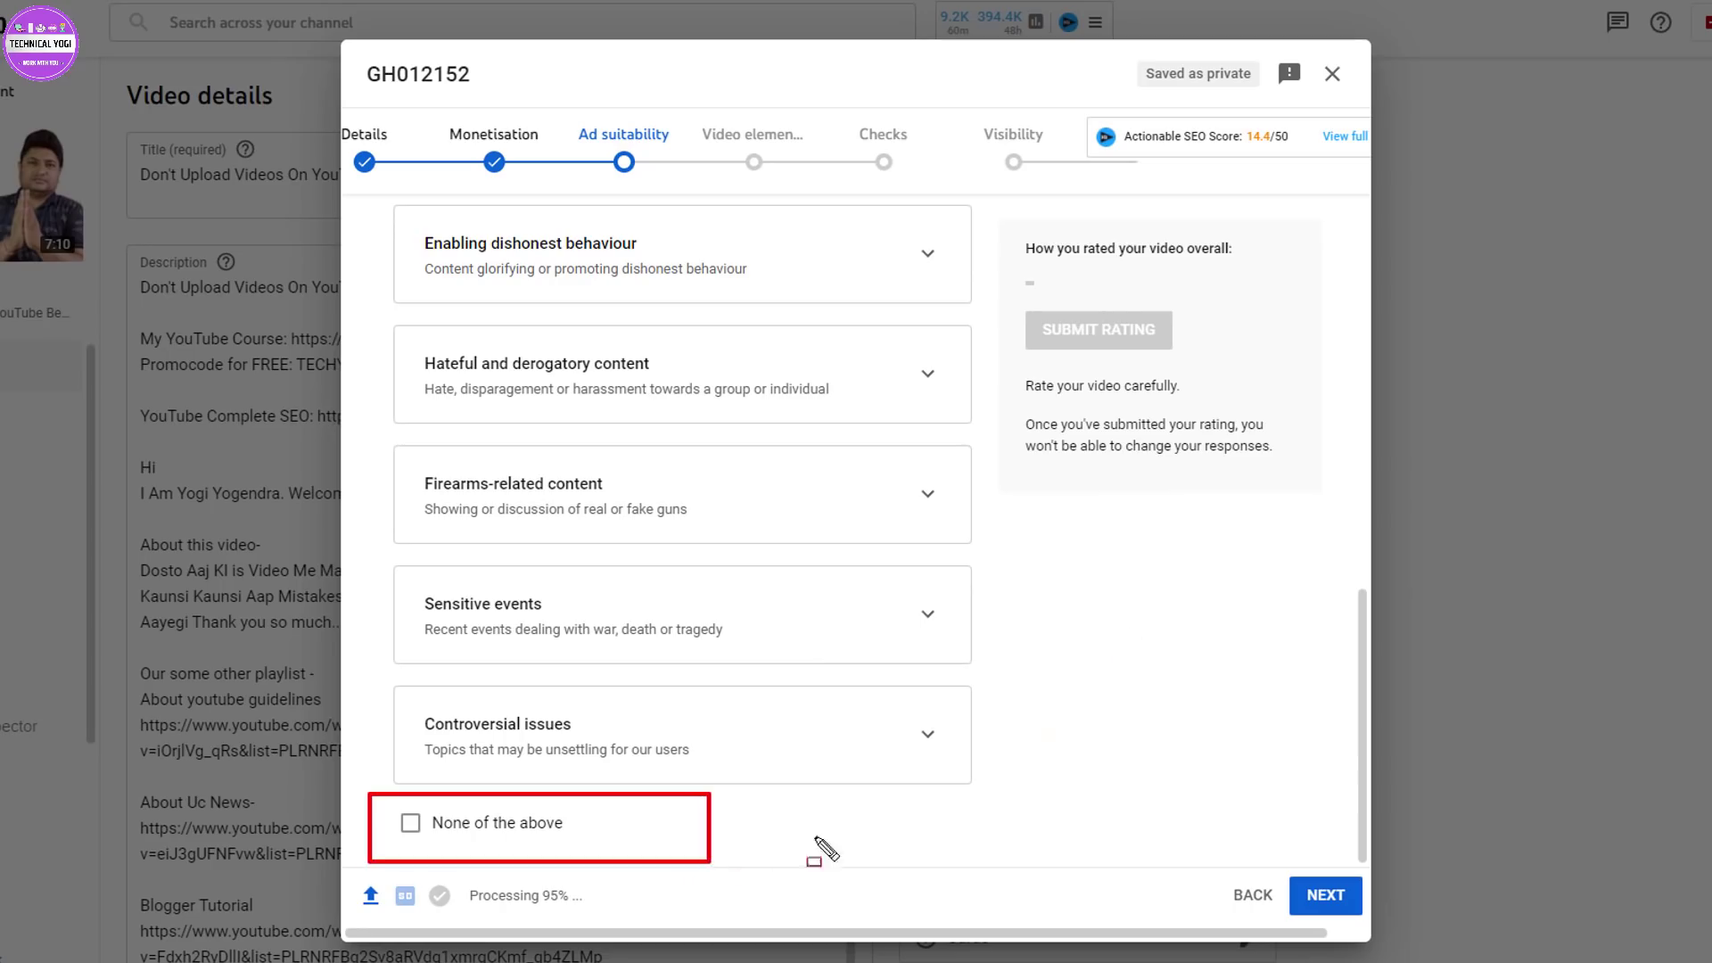
drag(987, 290, 1269, 381)
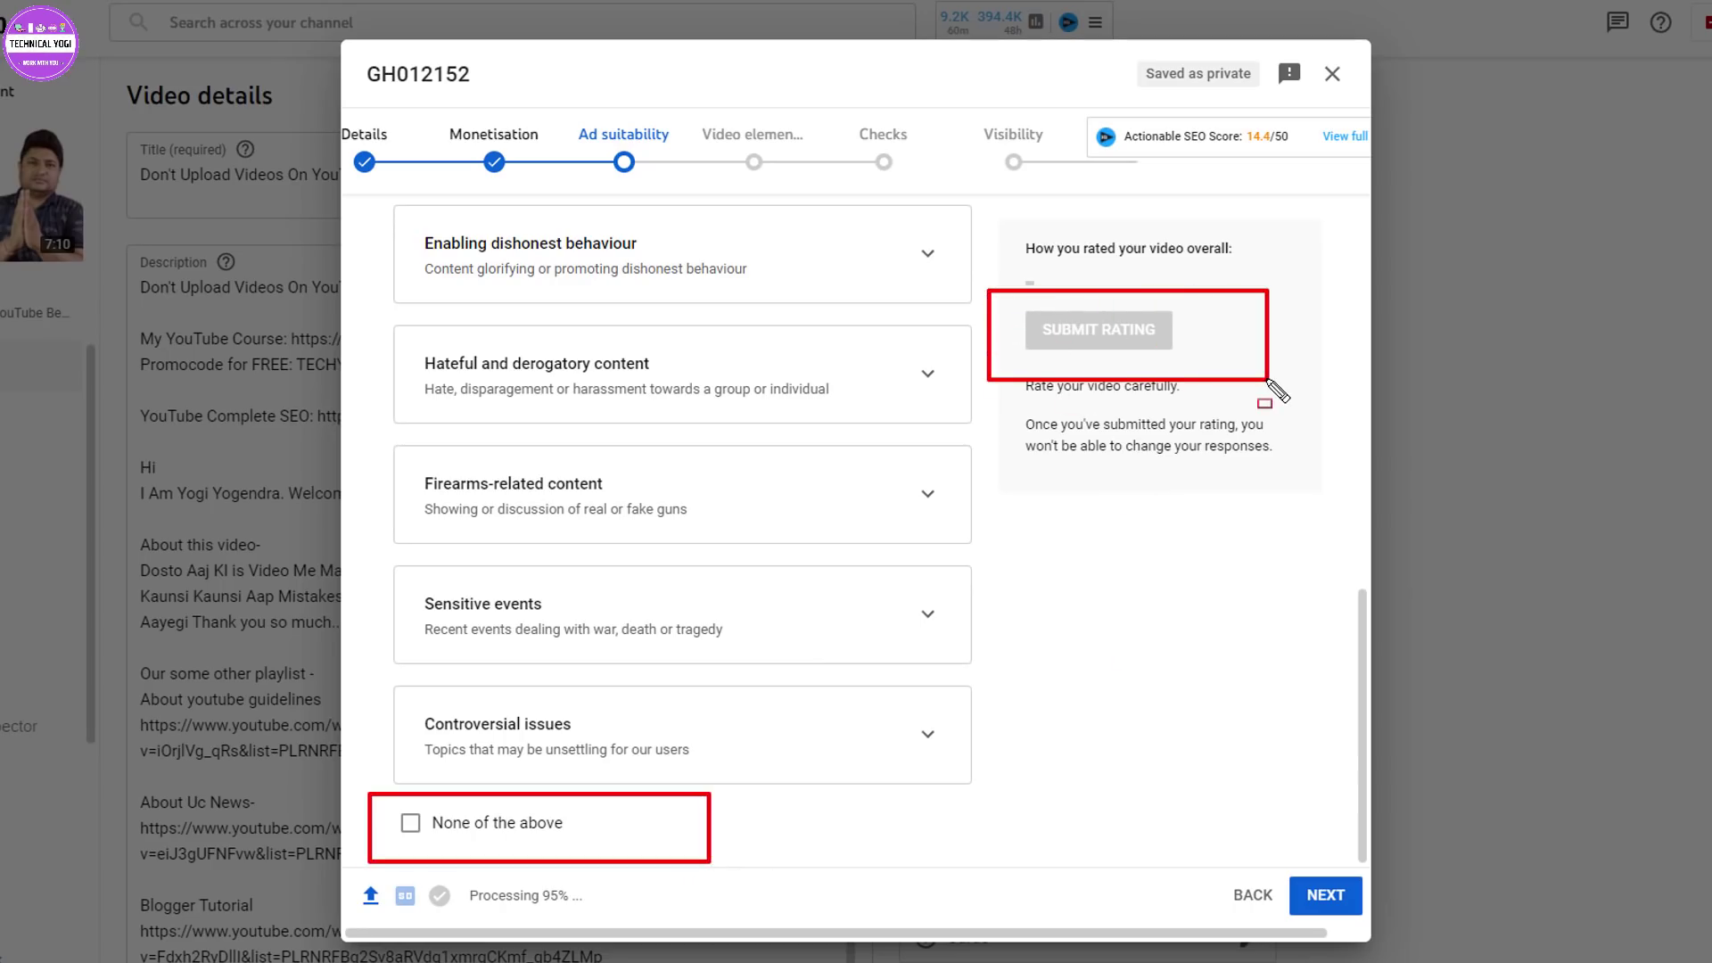
key(Escape)
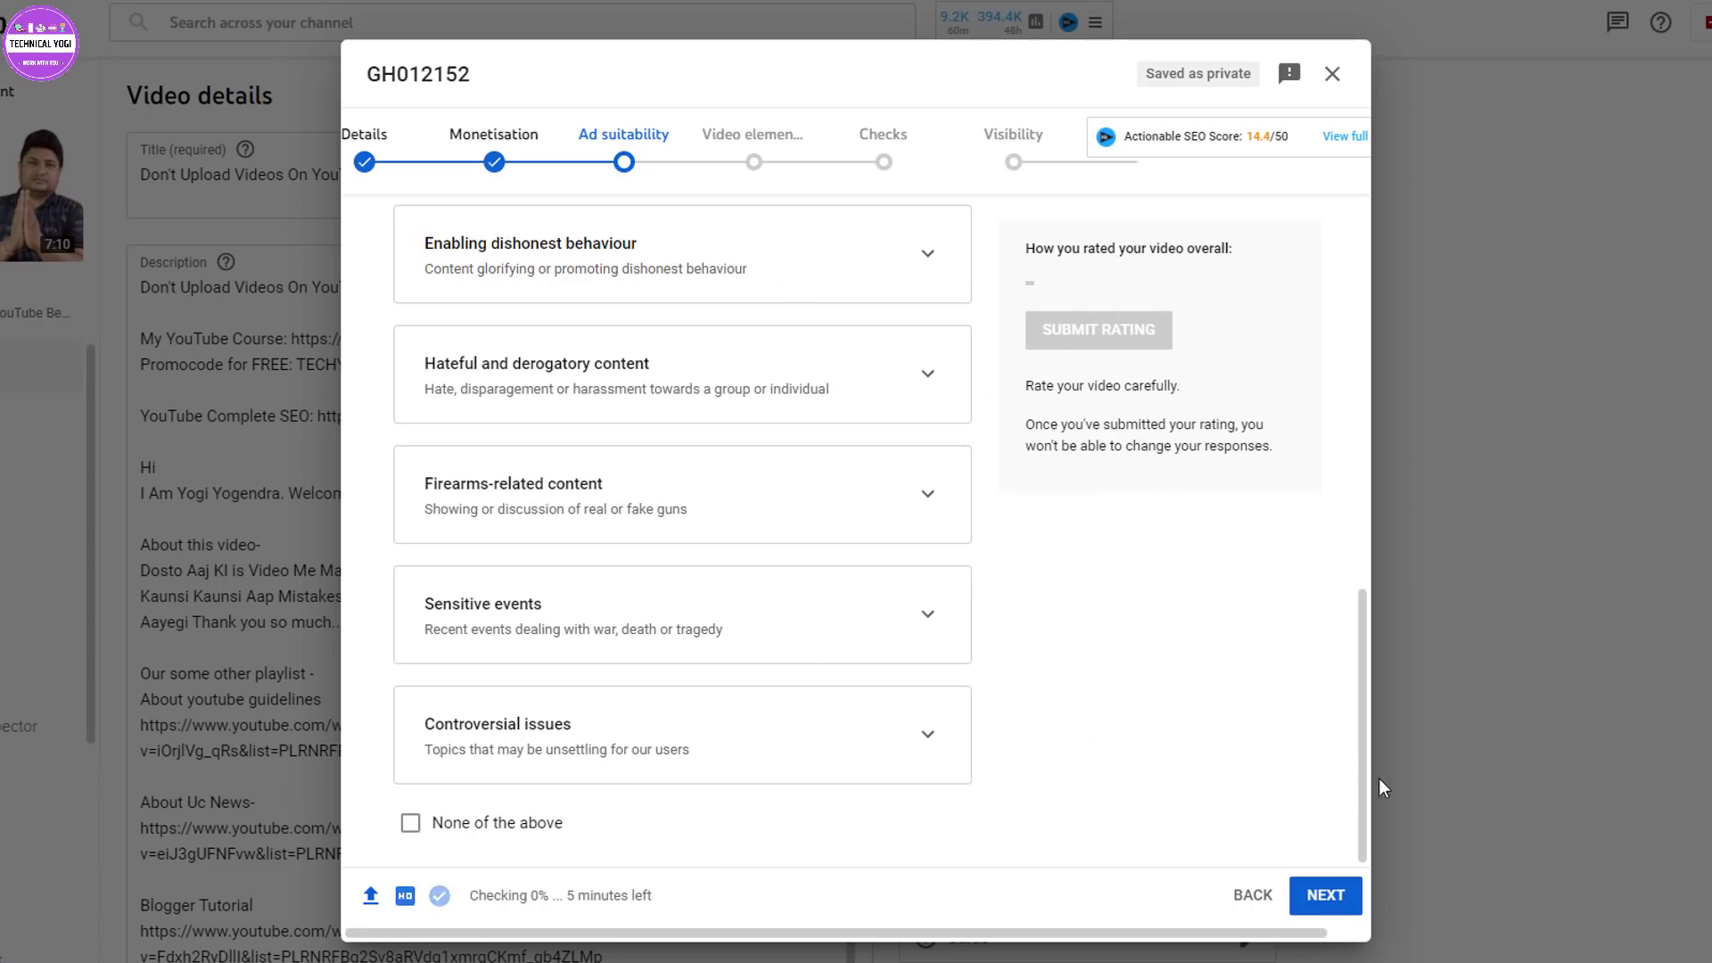
Expand the Inappropriate language category and review its profanity options and help article link.
scroll(1351, 696, up, 5)
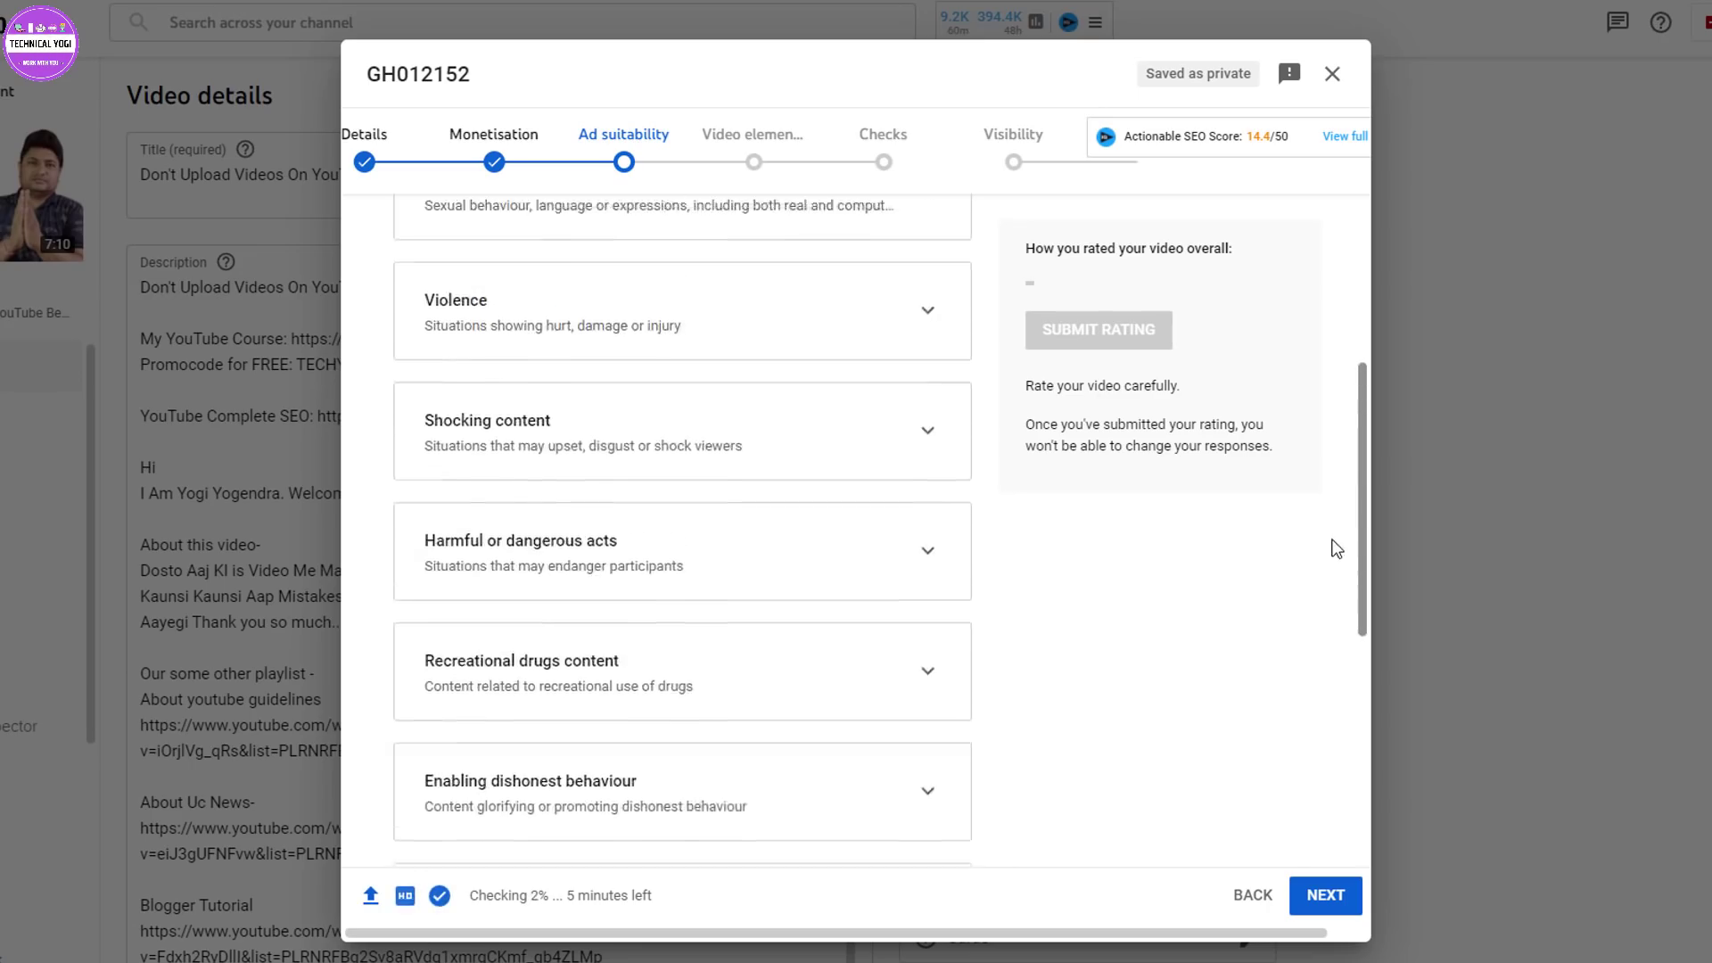
scroll(1333, 518, up, 4)
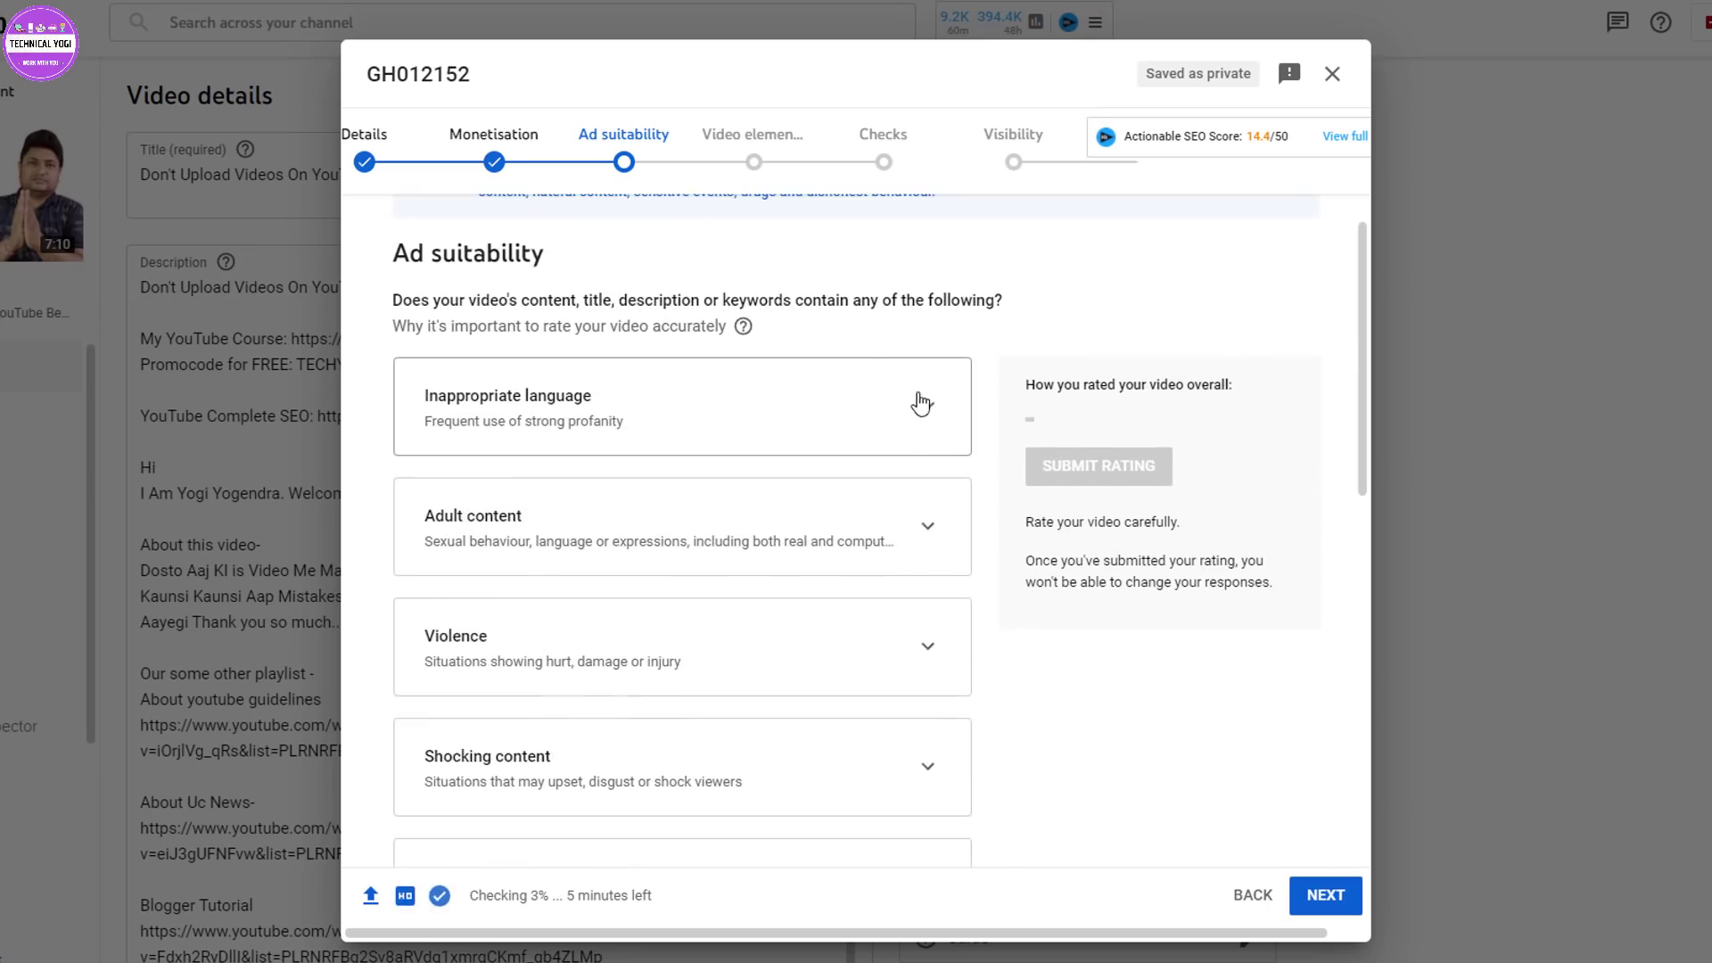
click(929, 414)
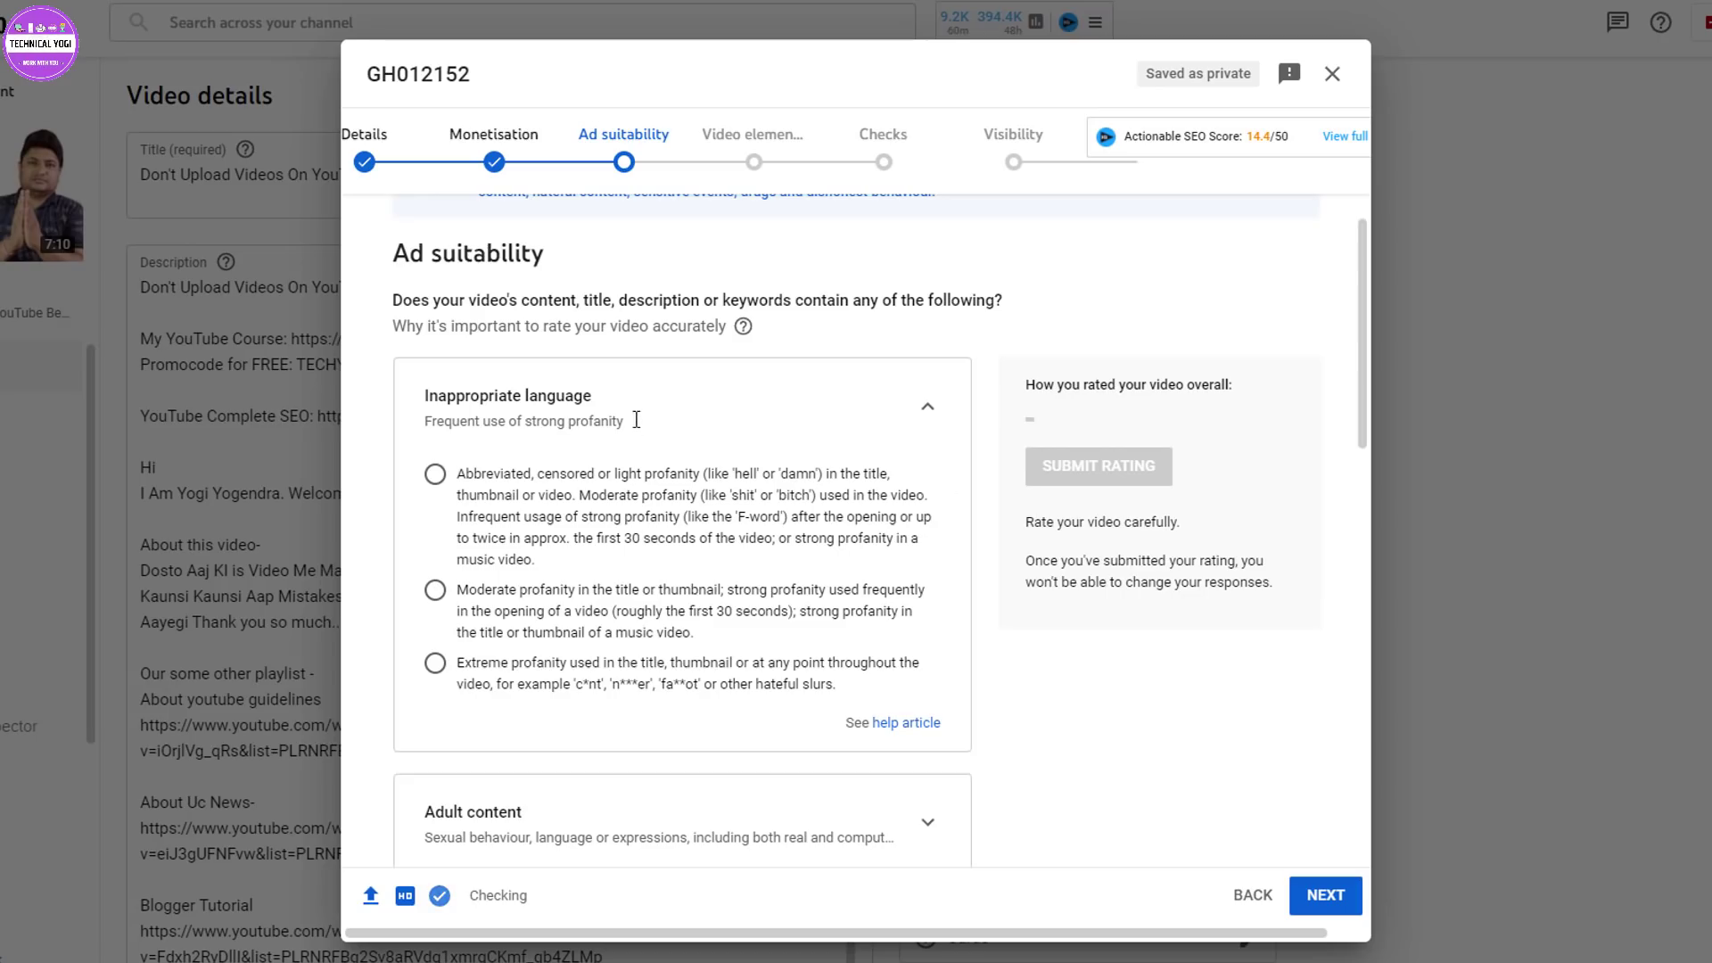
drag(640, 410, 527, 437)
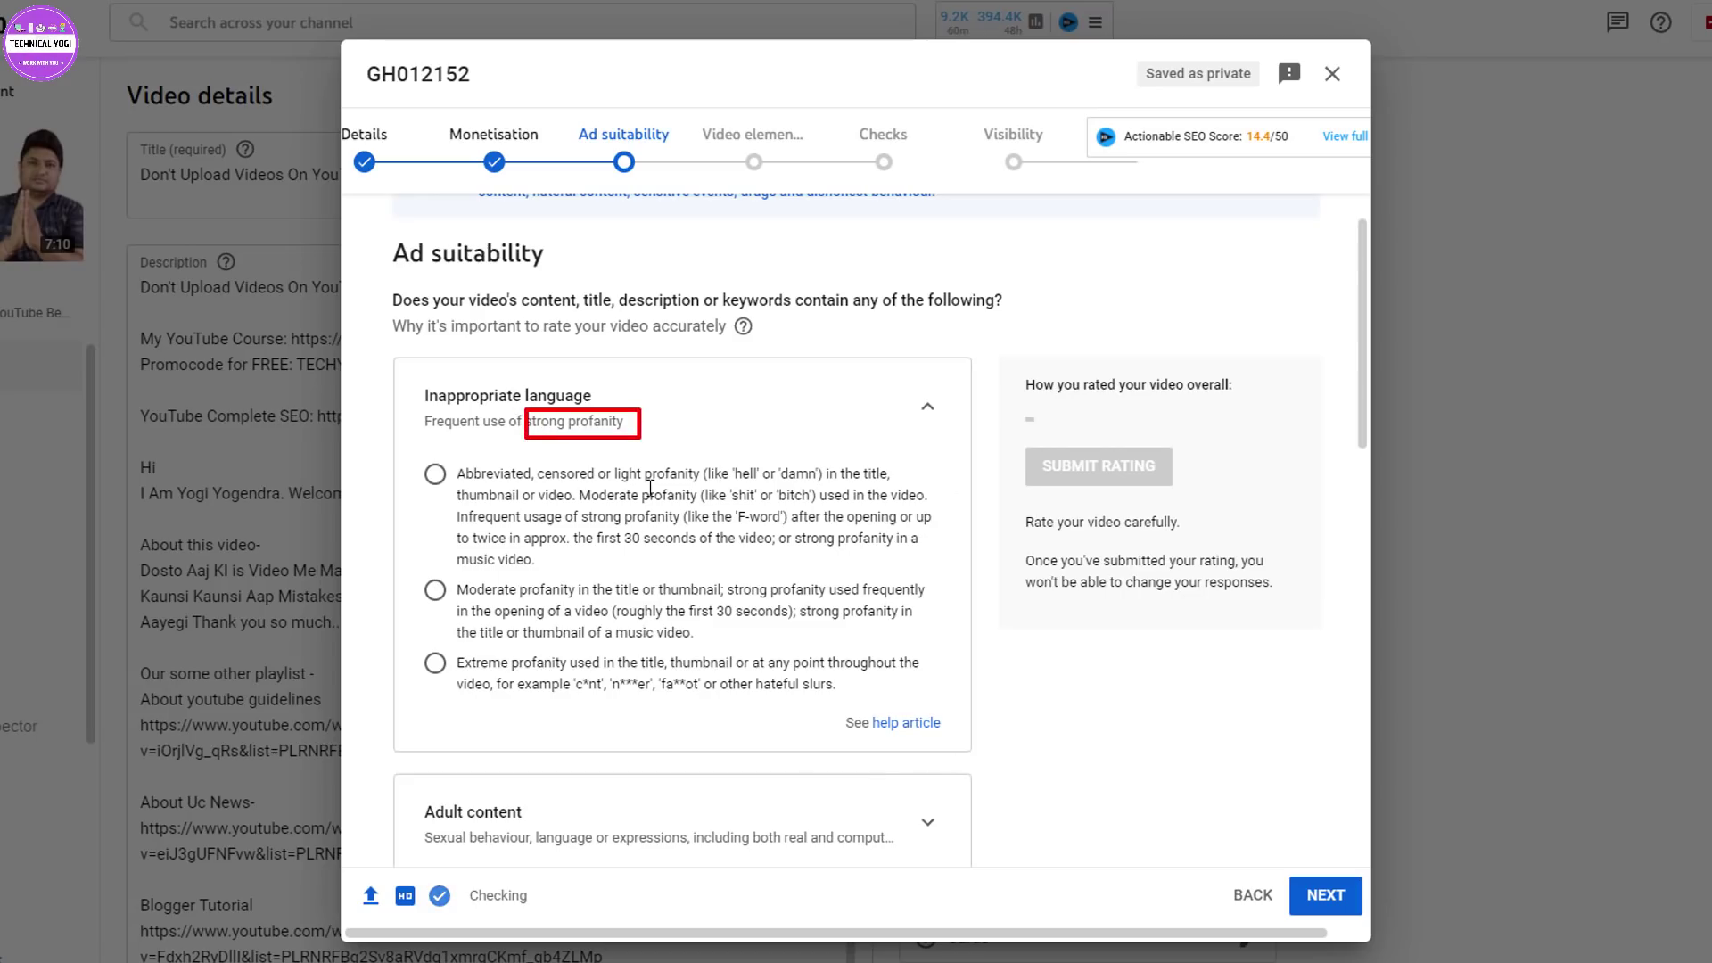
drag(824, 706, 991, 751)
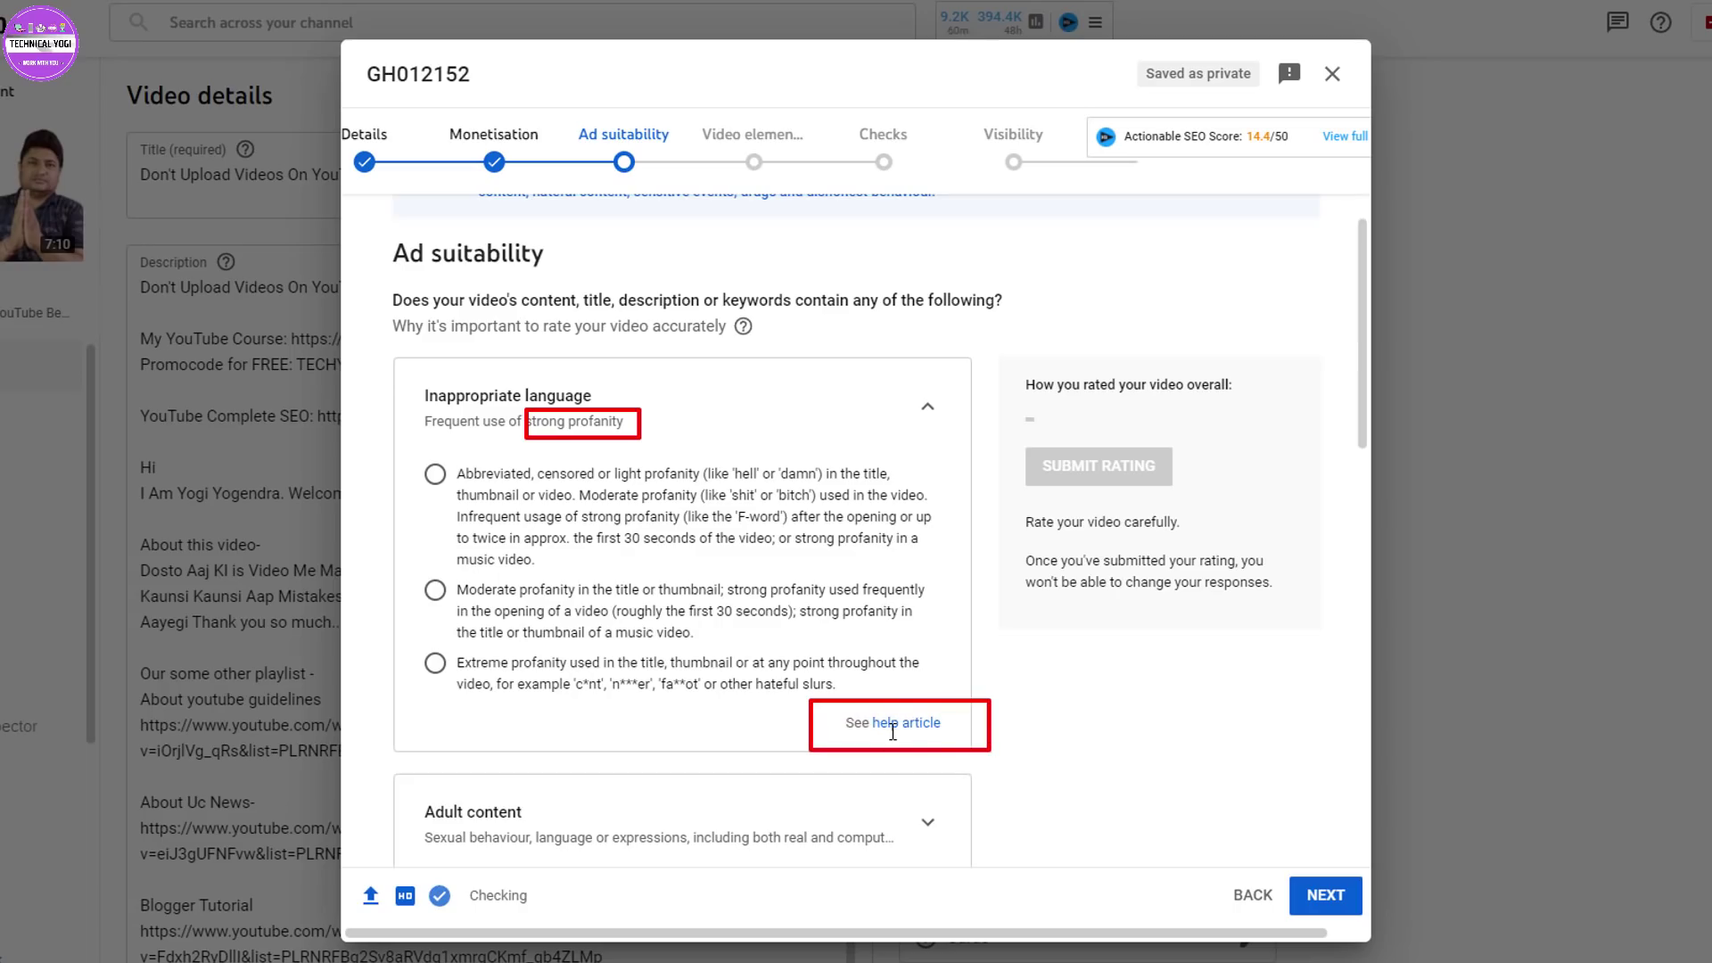
key(Escape)
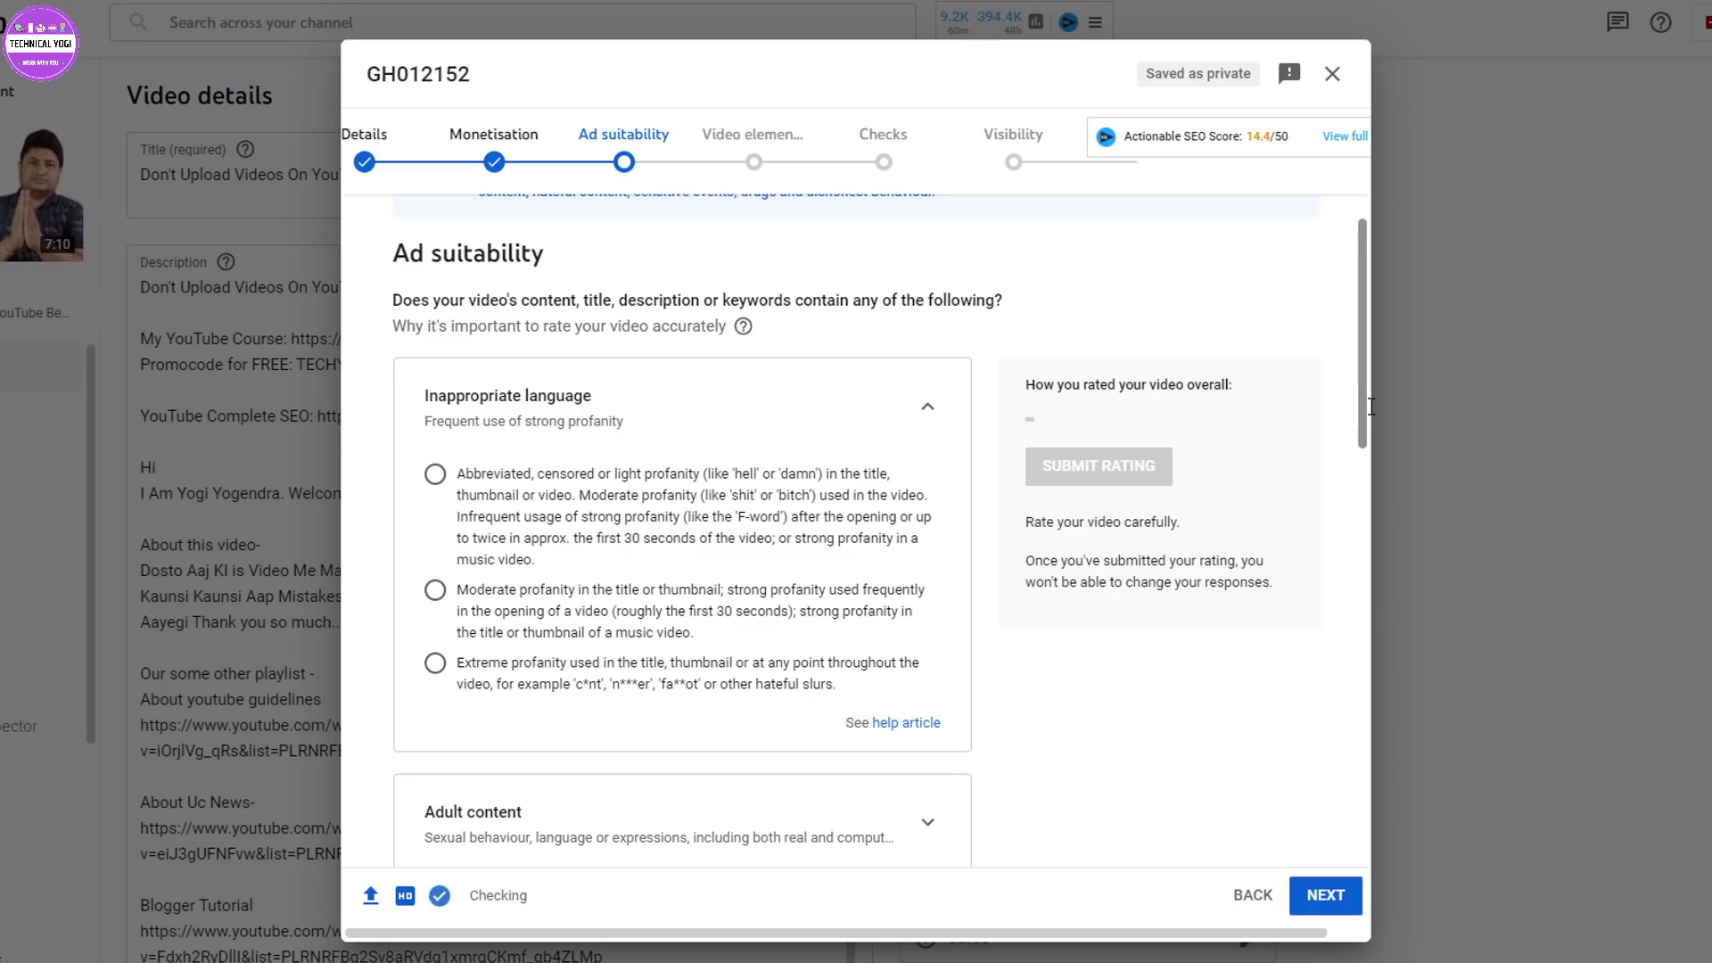
Expand the Adult content and Violence categories to review their answer options.
drag(1363, 403, 1361, 618)
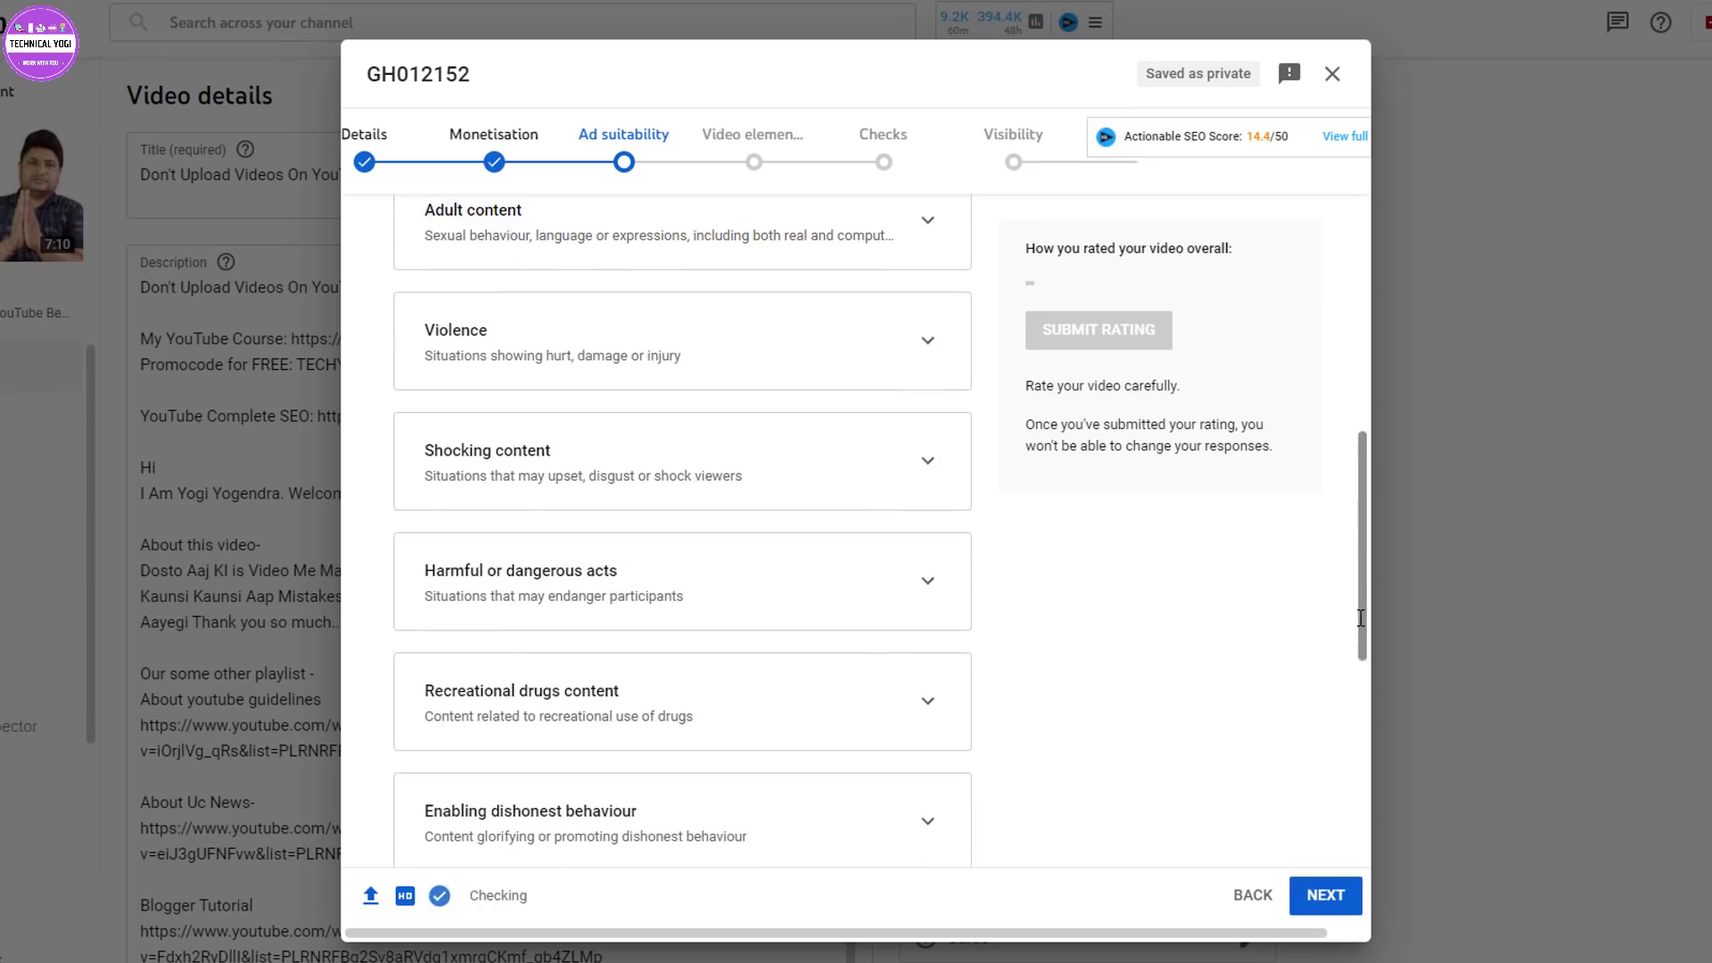
click(927, 219)
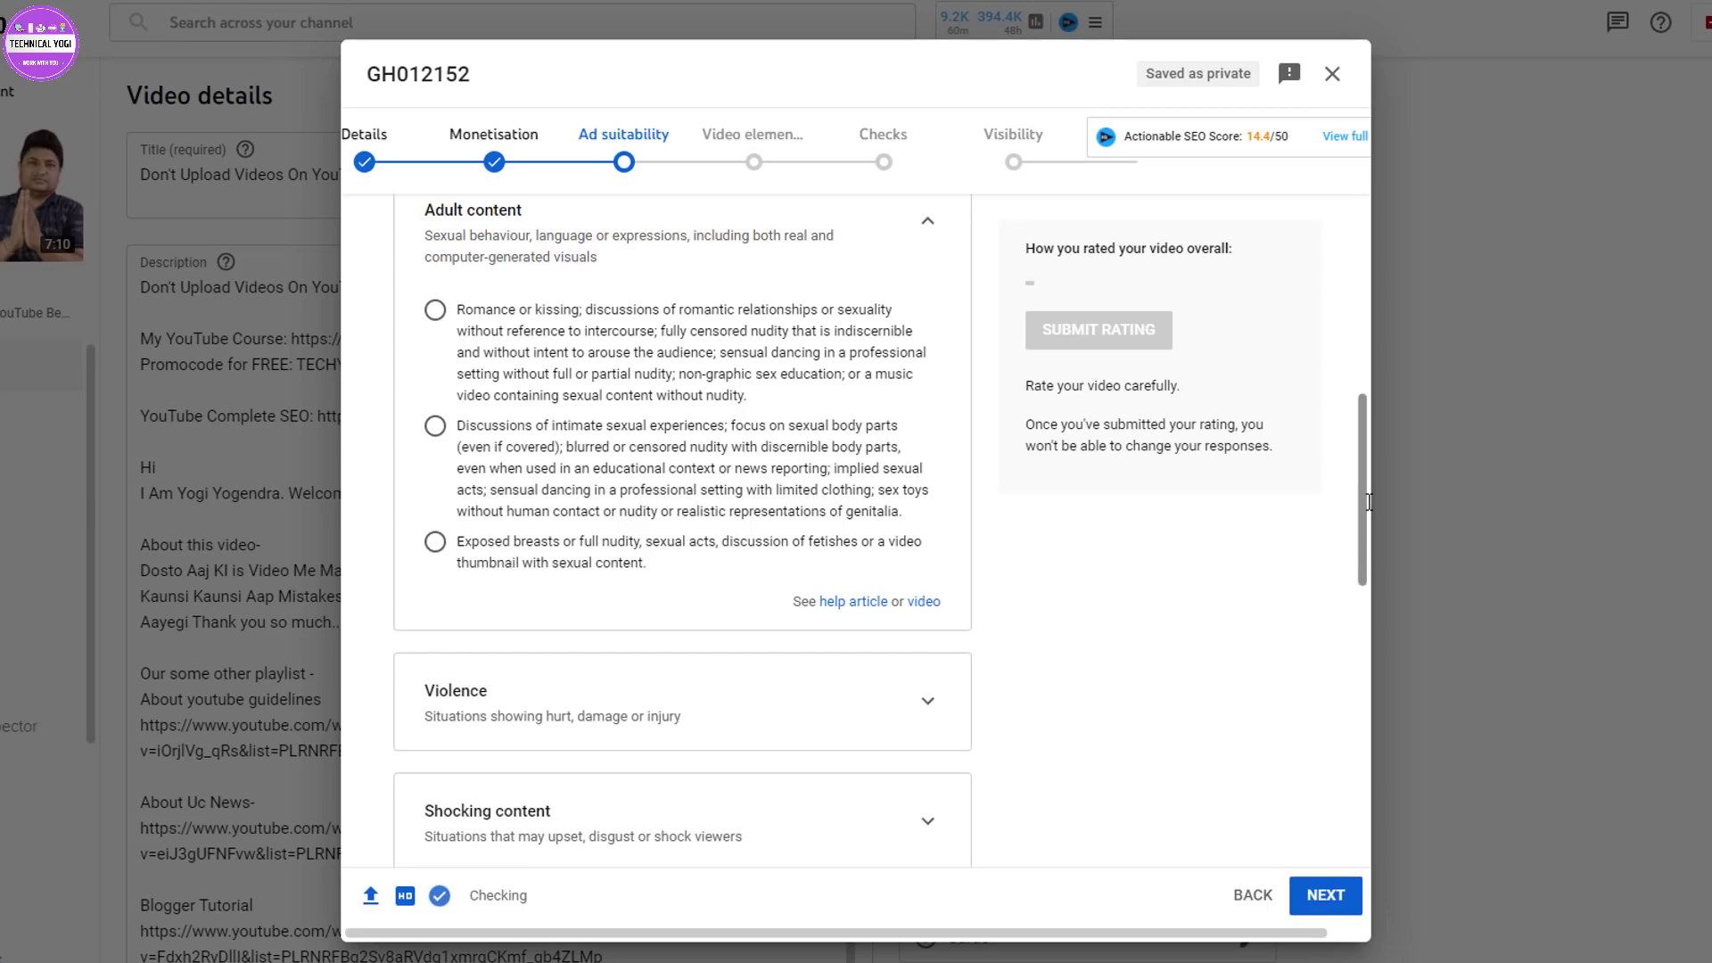
scroll(1374, 535, down, 3)
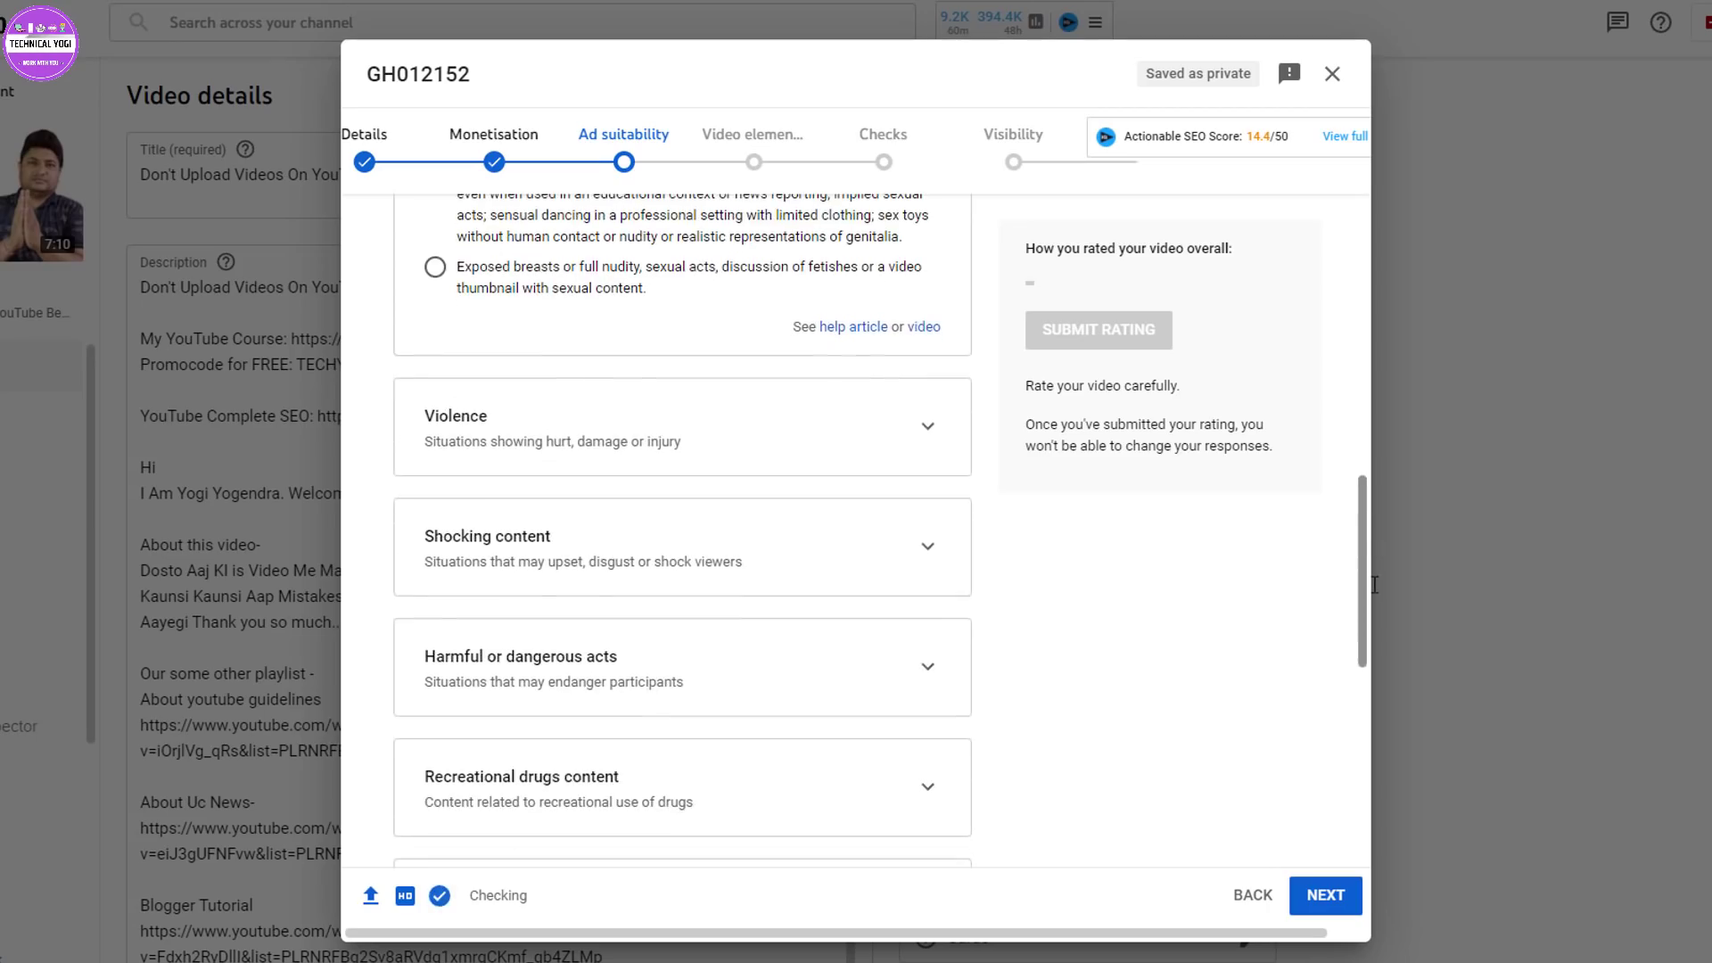
click(930, 427)
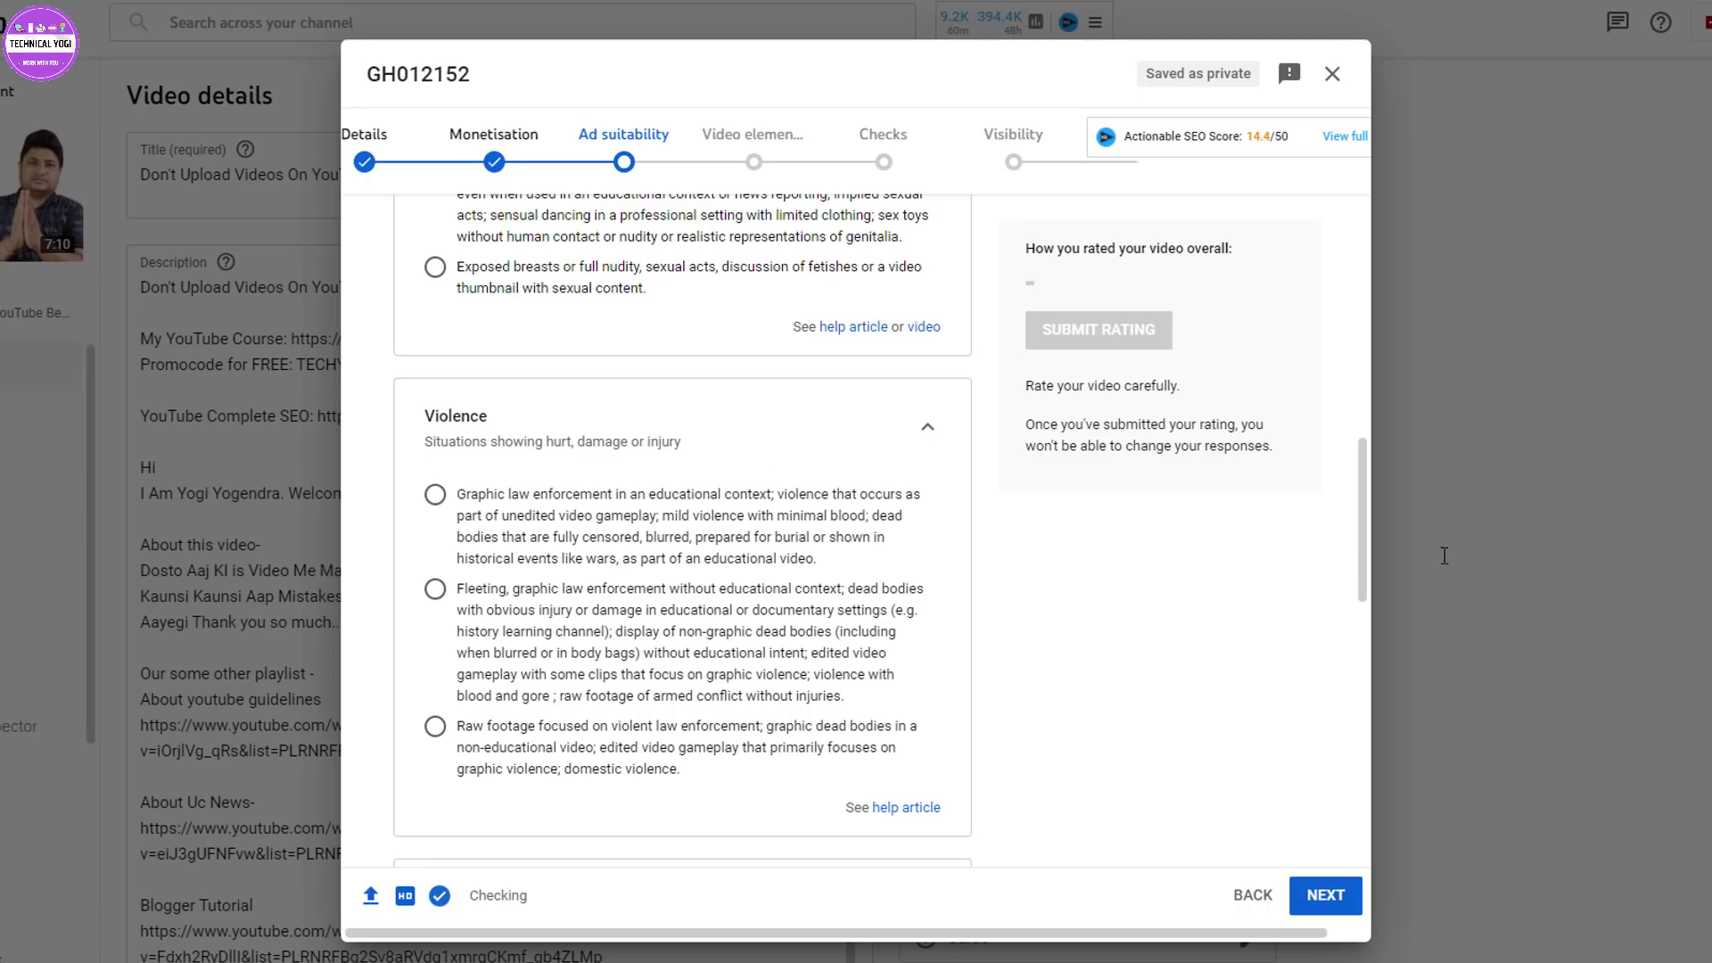
Expand the Shocking content and Harmful or dangerous acts categories to review their answer options.
drag(1363, 561, 1367, 697)
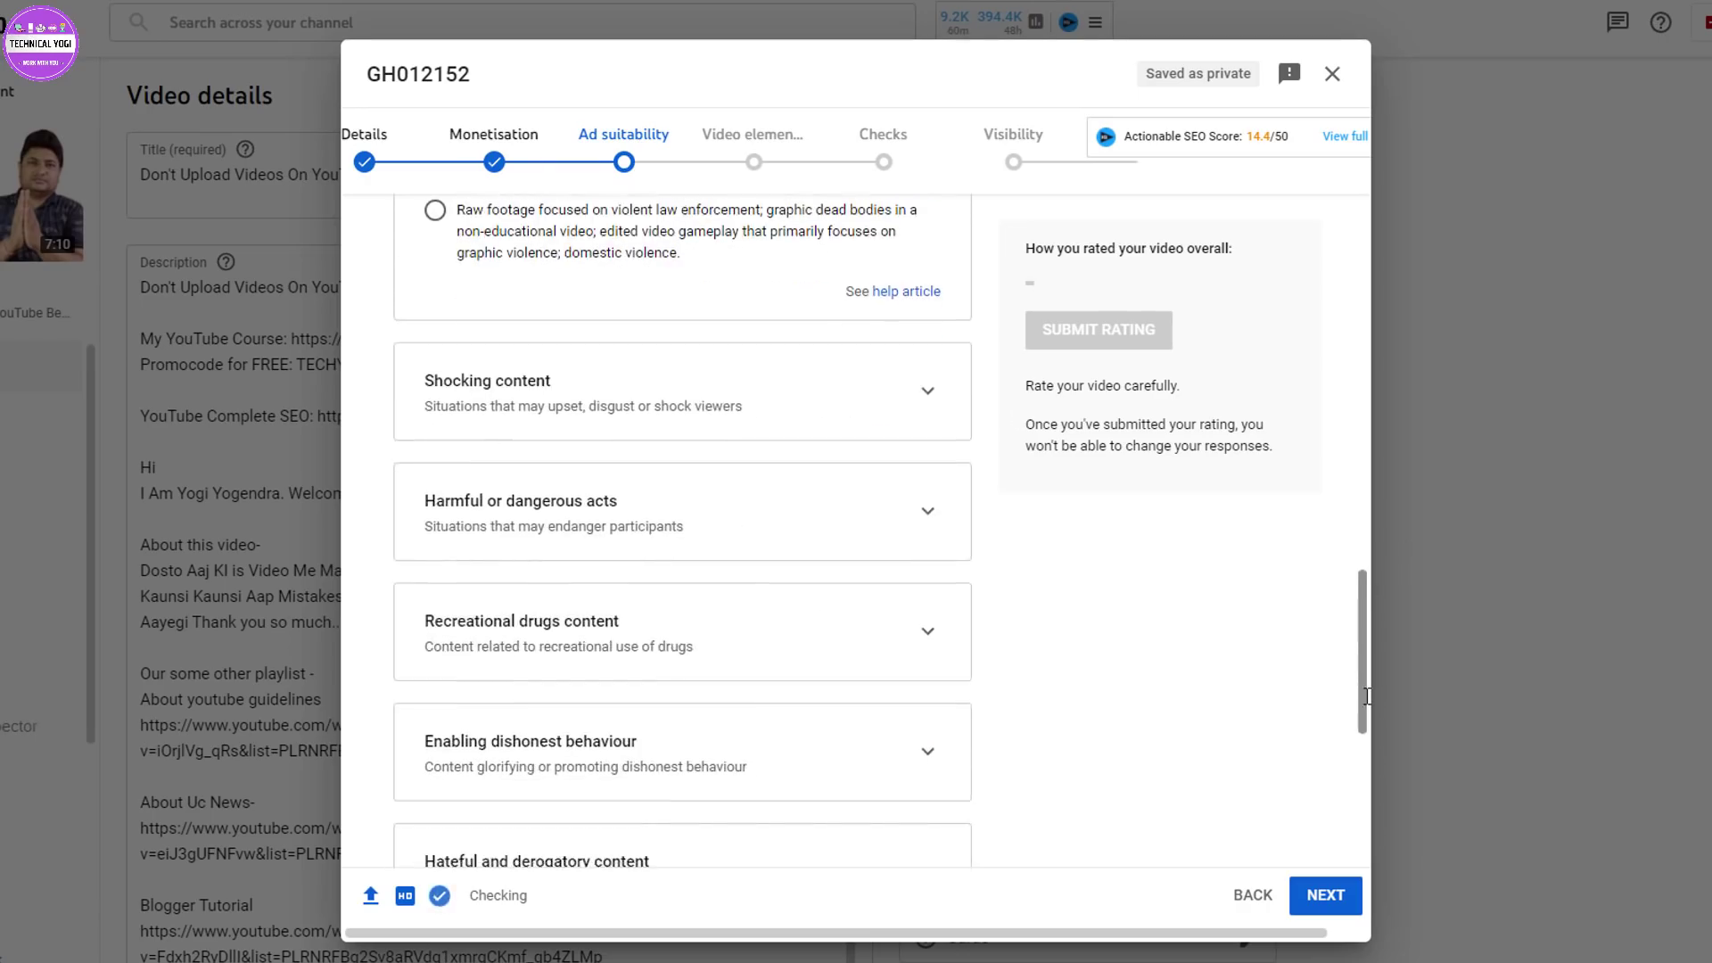
click(936, 398)
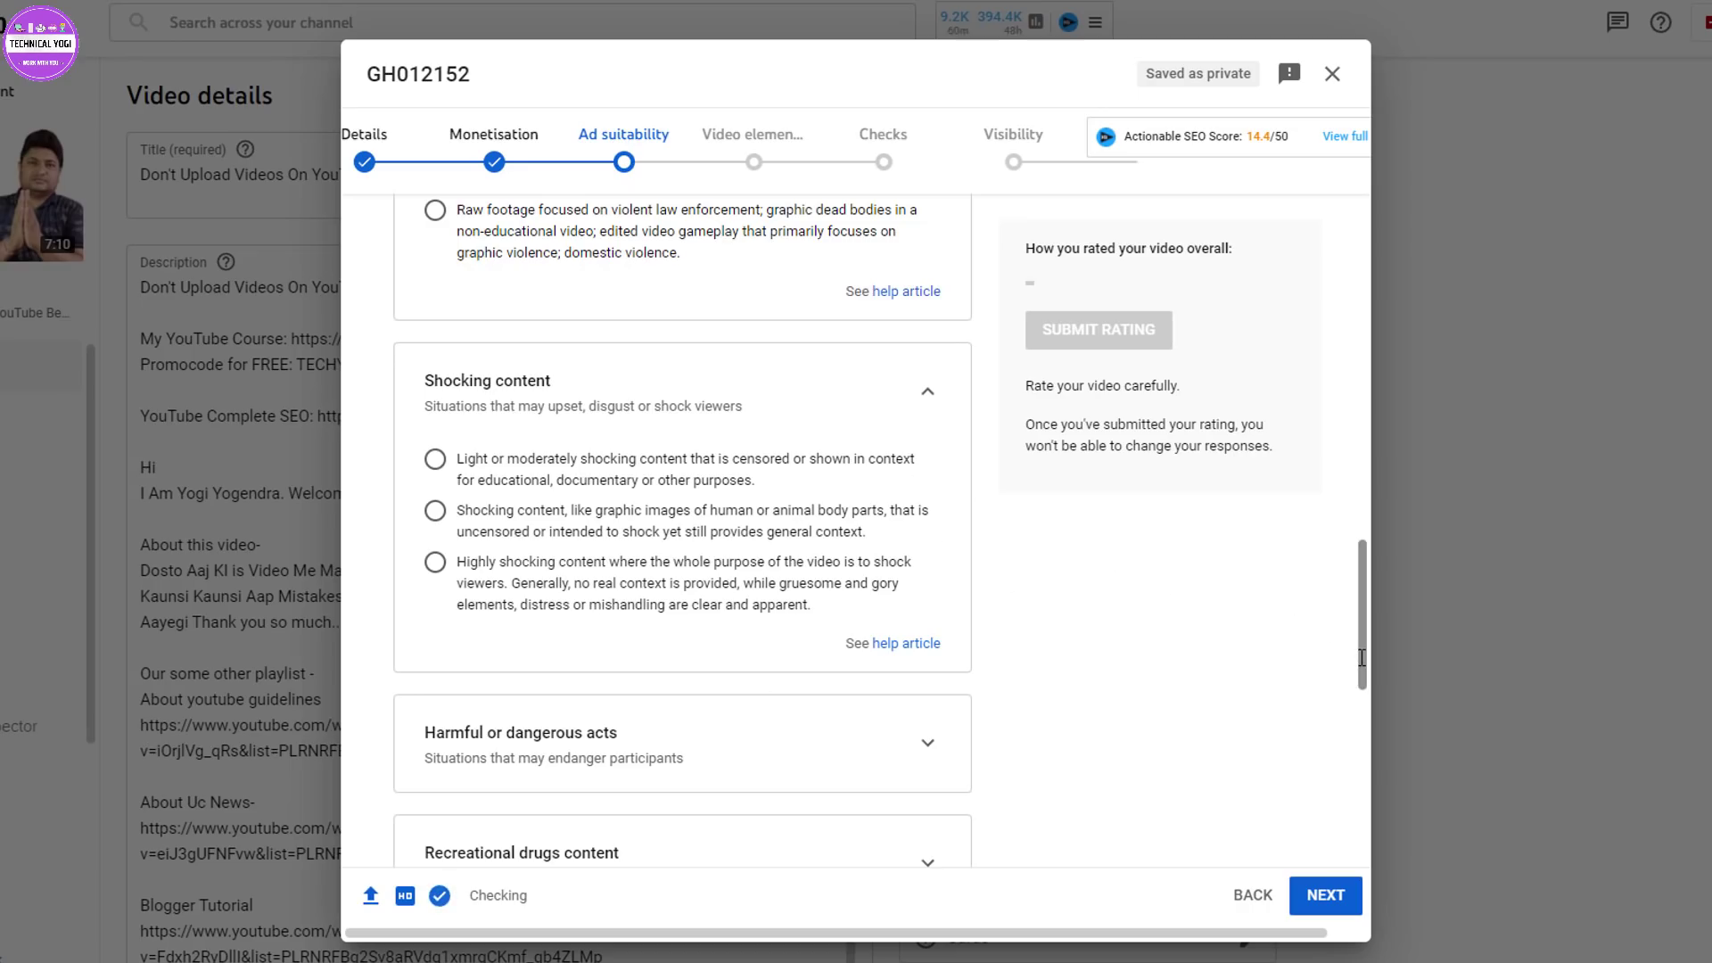
scroll(1361, 658, down, 4)
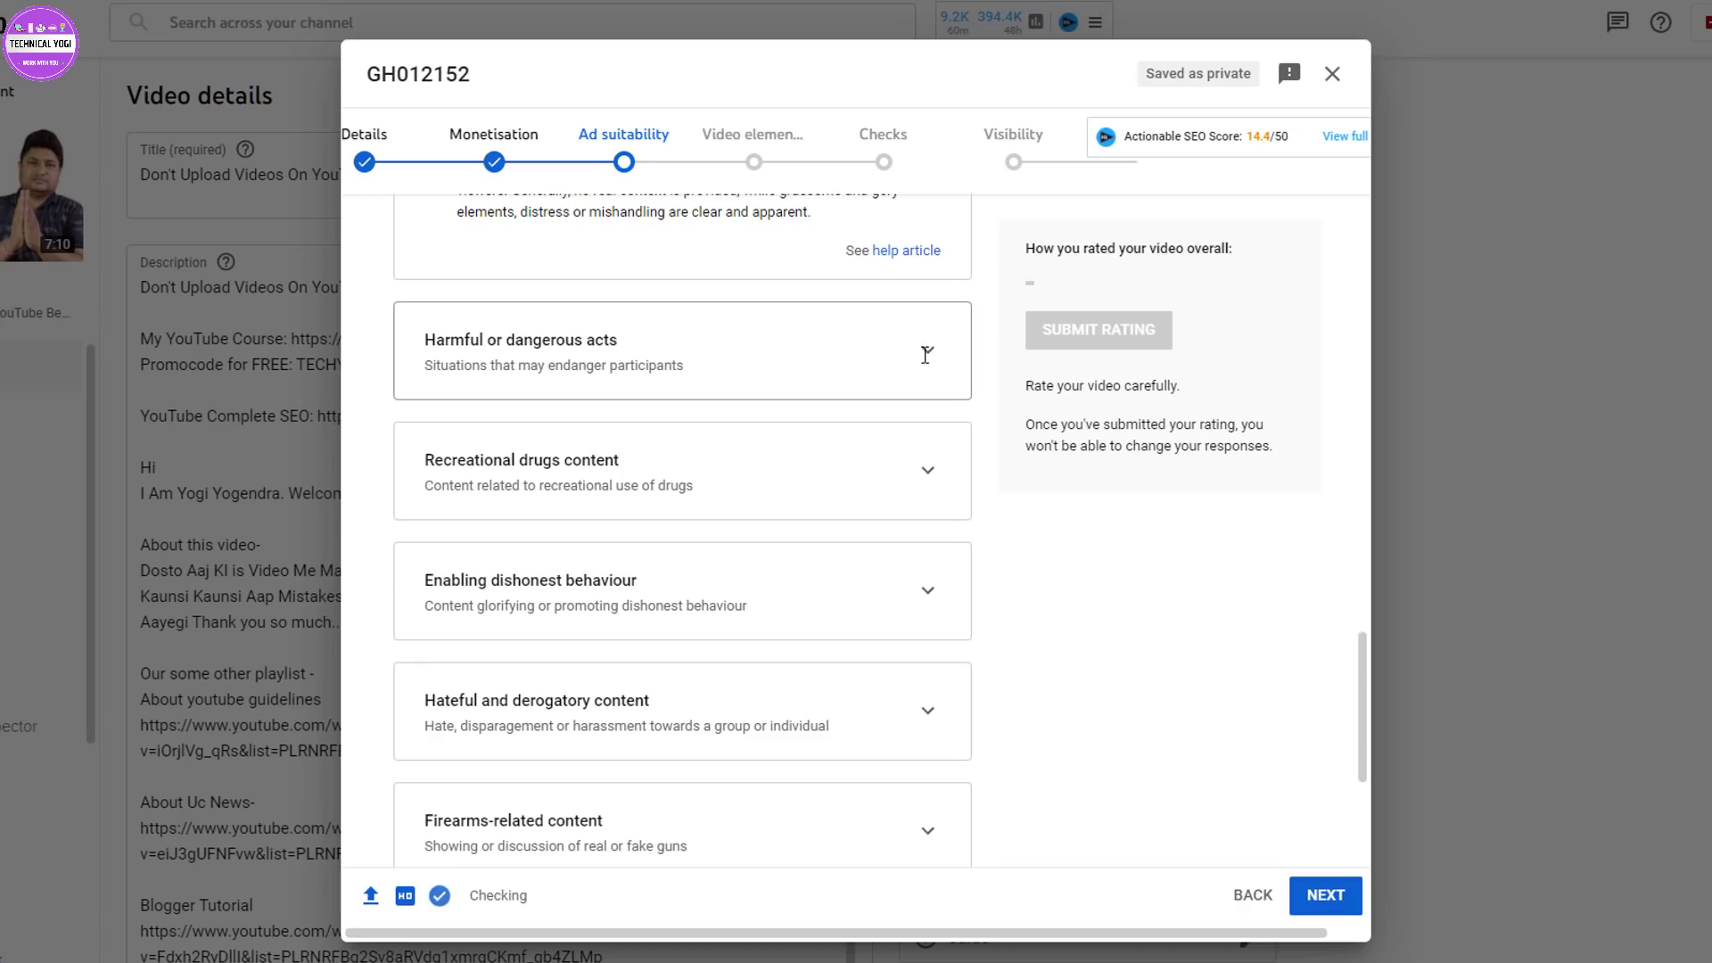
click(926, 353)
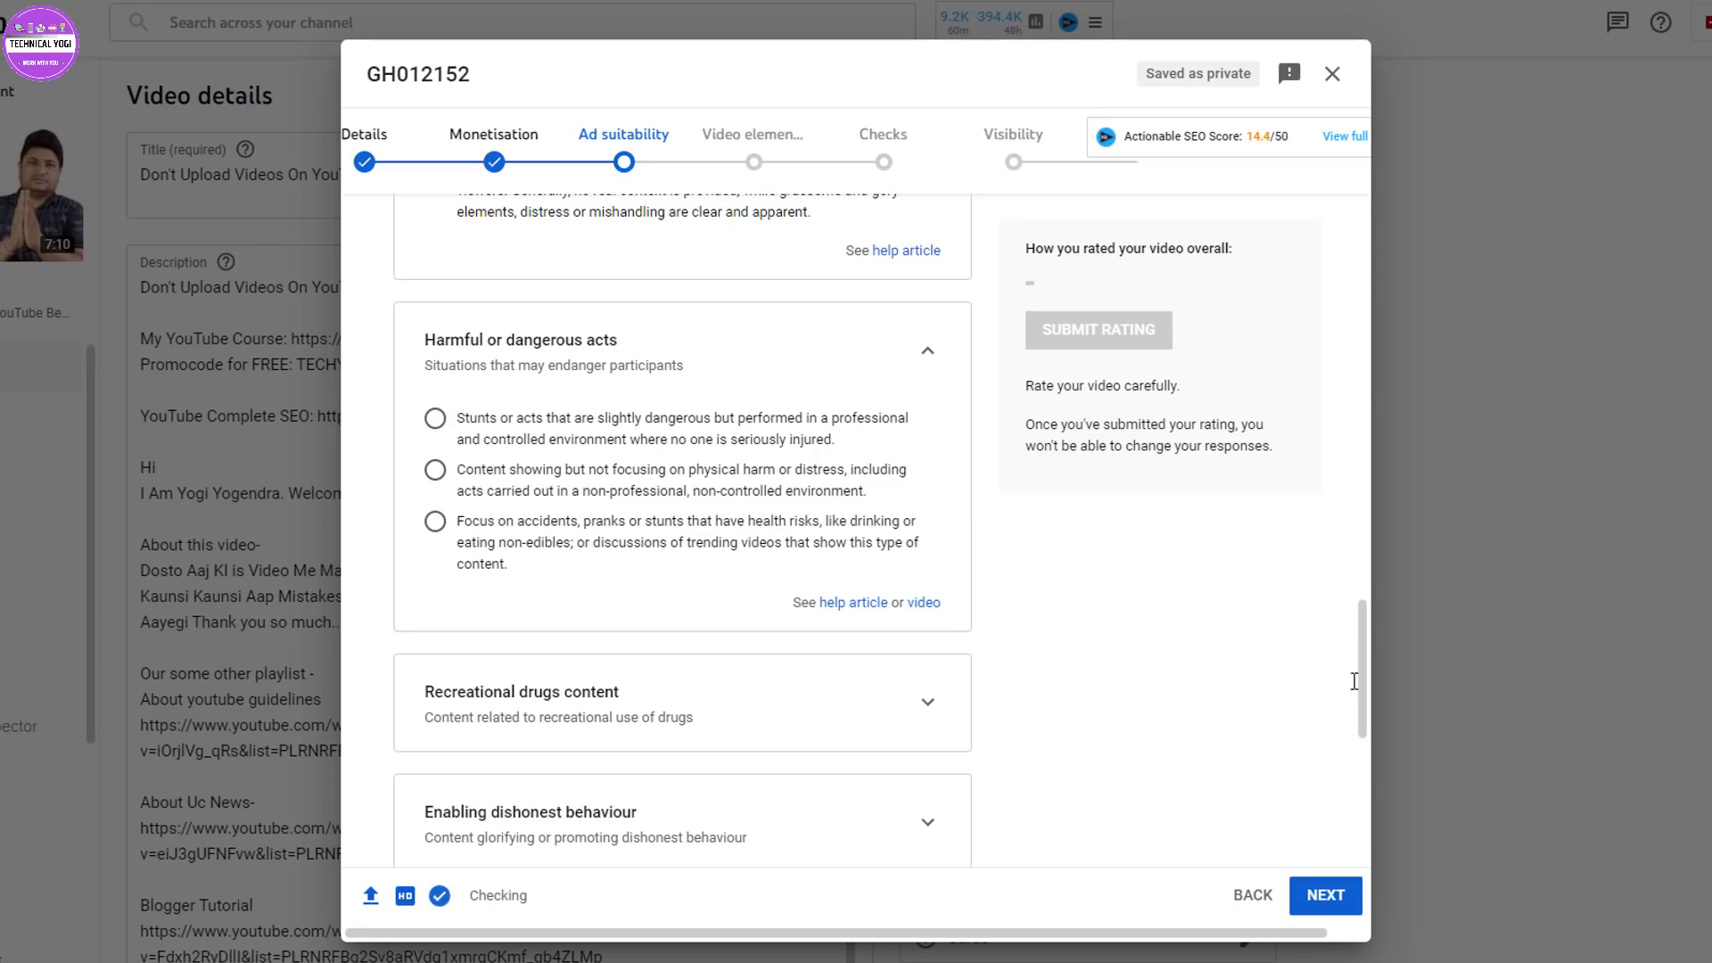
Expand the Recreational drugs content and Enabling dishonest behaviour categories to review their answer options.
drag(1362, 703, 1364, 767)
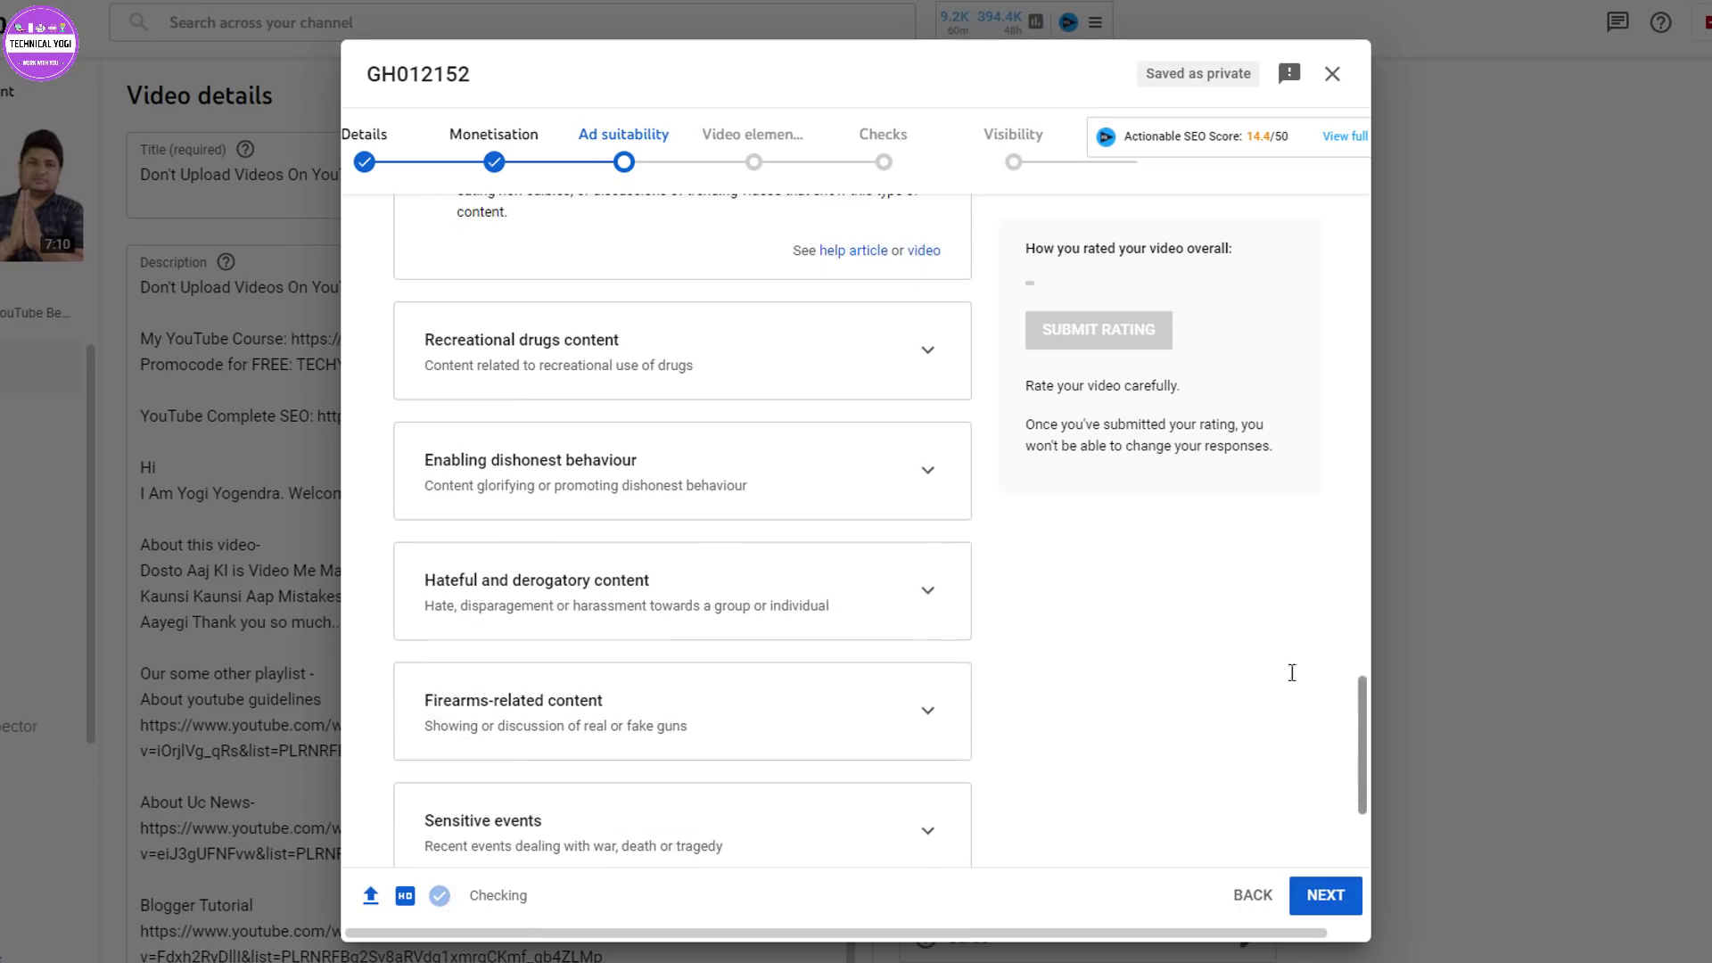
click(928, 351)
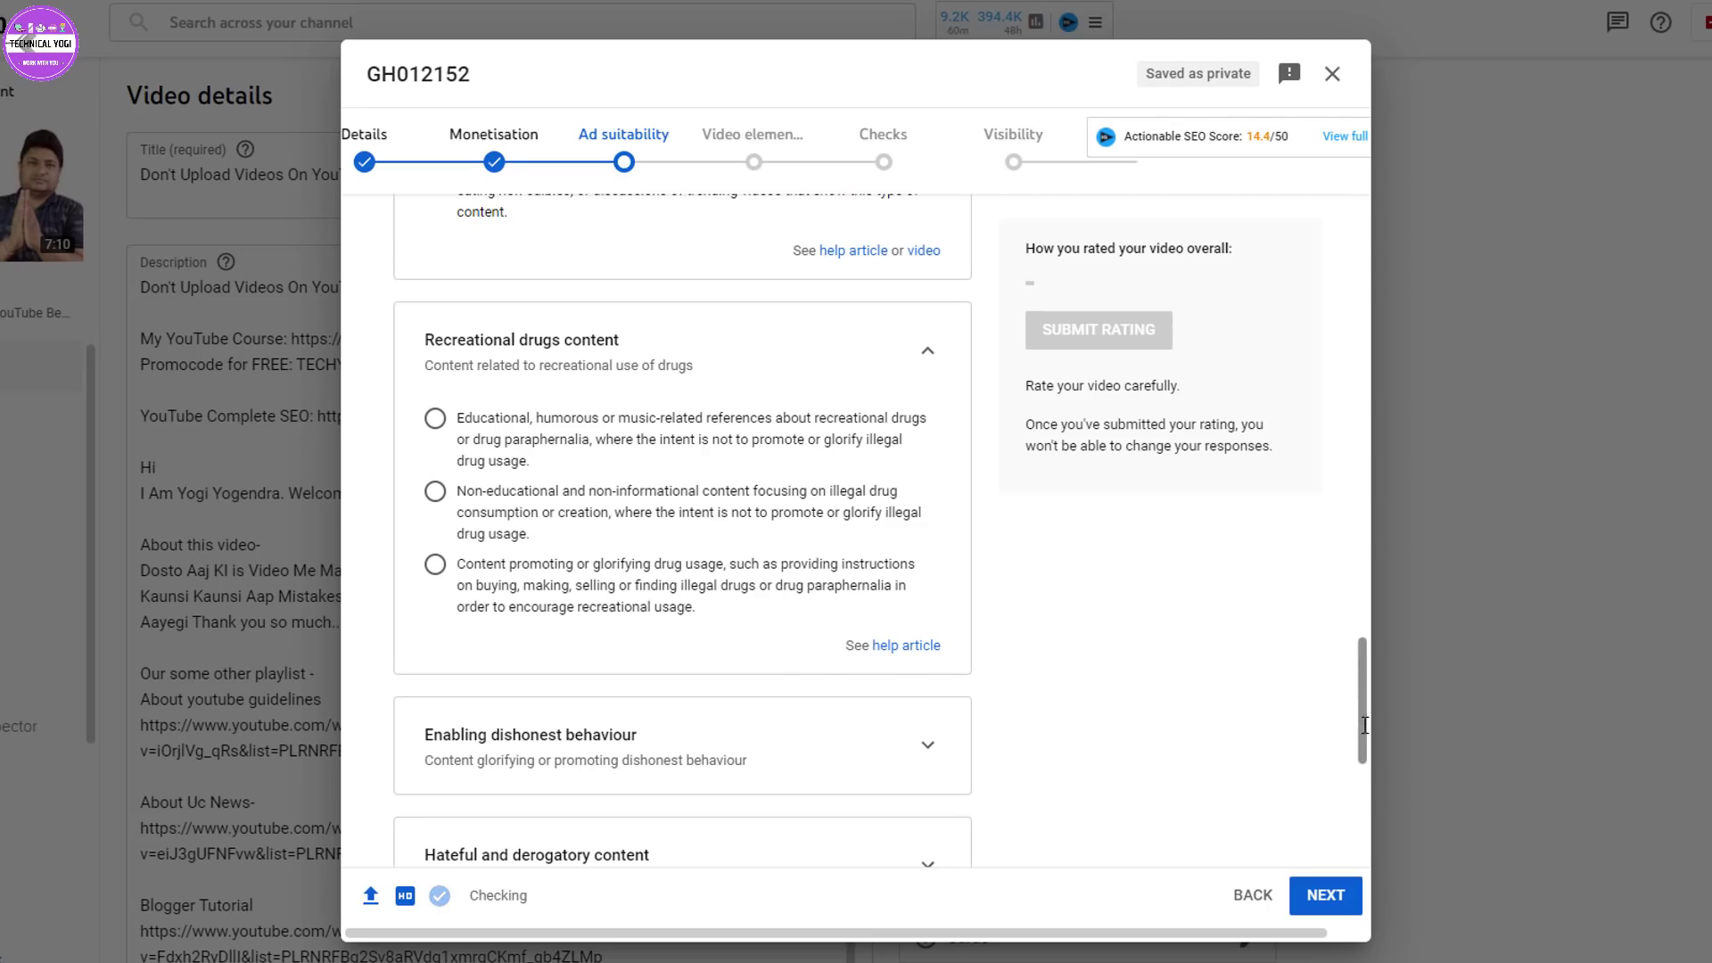
scroll(1364, 725, down, 4)
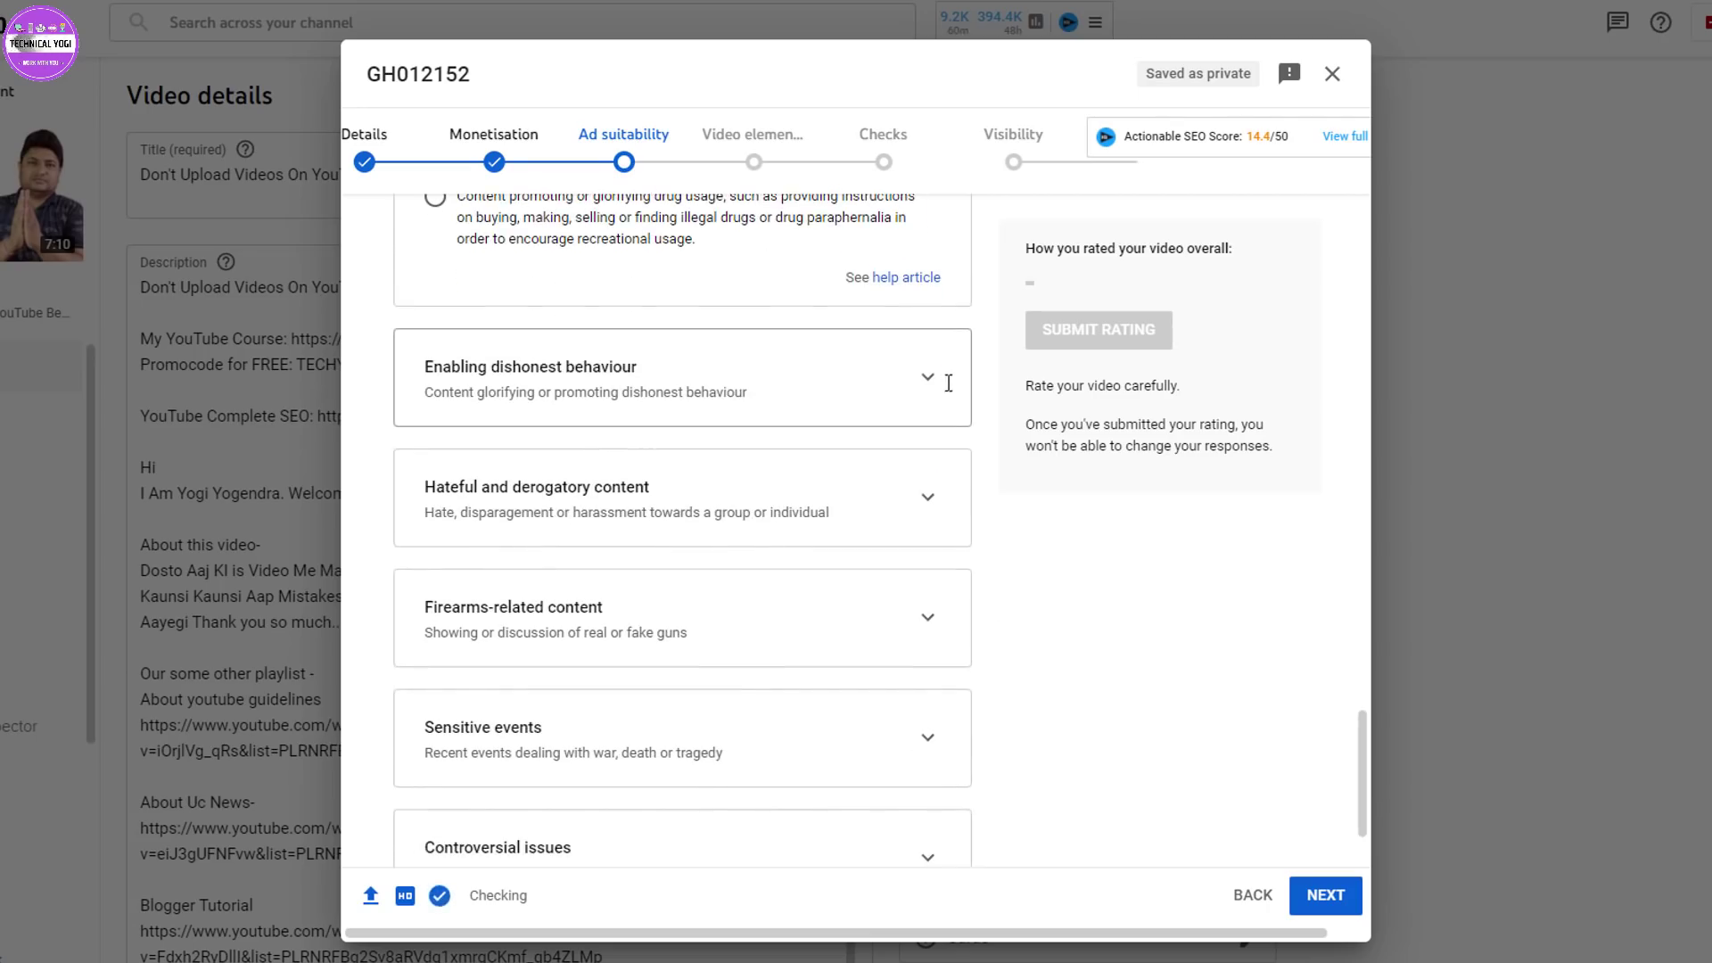
click(928, 377)
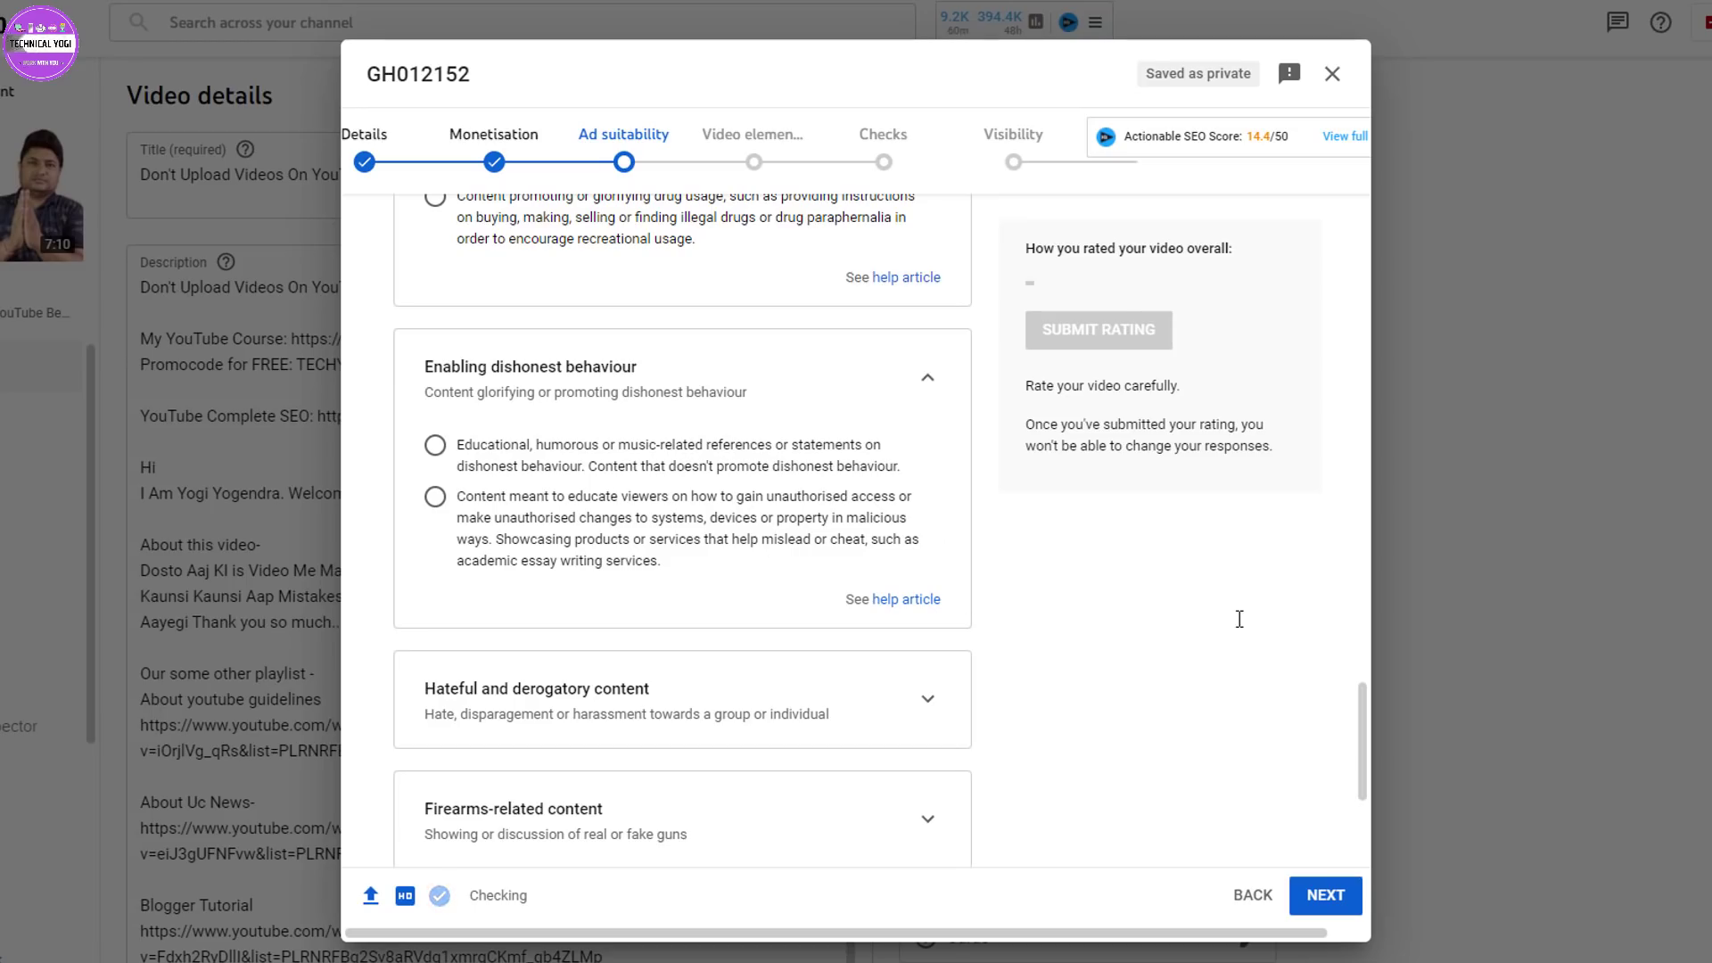
Expand the Hateful and derogatory content category to review its answer options.
scroll(1368, 757, down, 4)
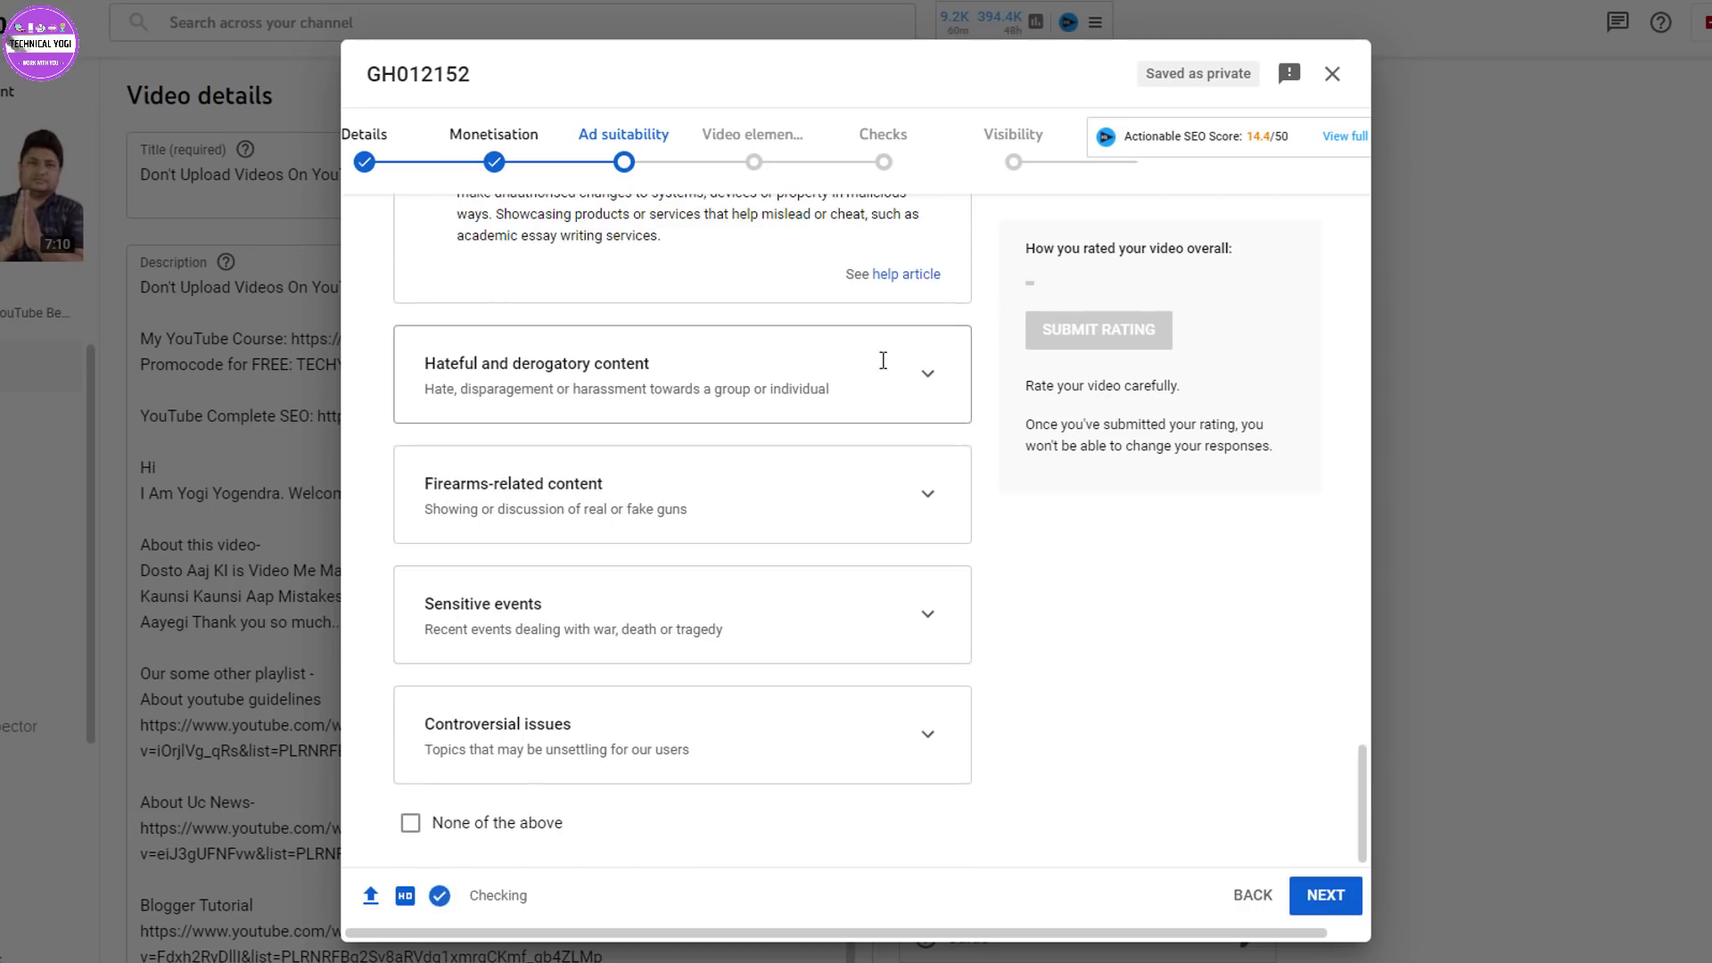
click(932, 376)
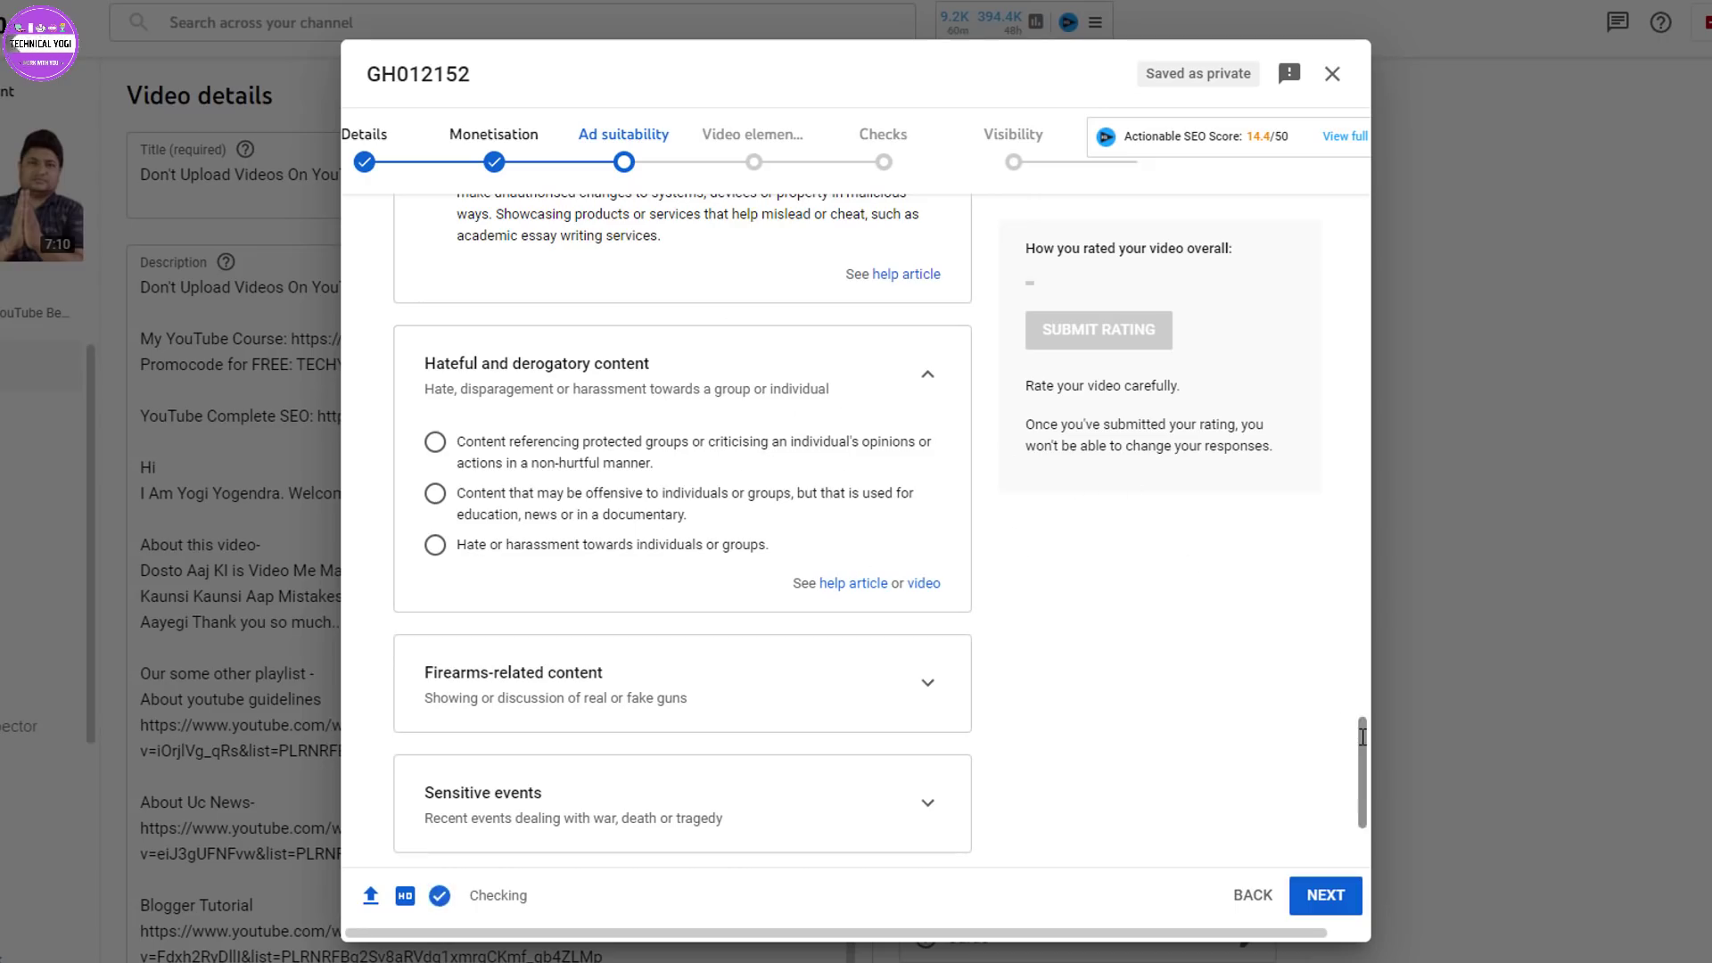
Expand the Firearms-related content category to review its answer options.
scroll(1355, 720, down, 3)
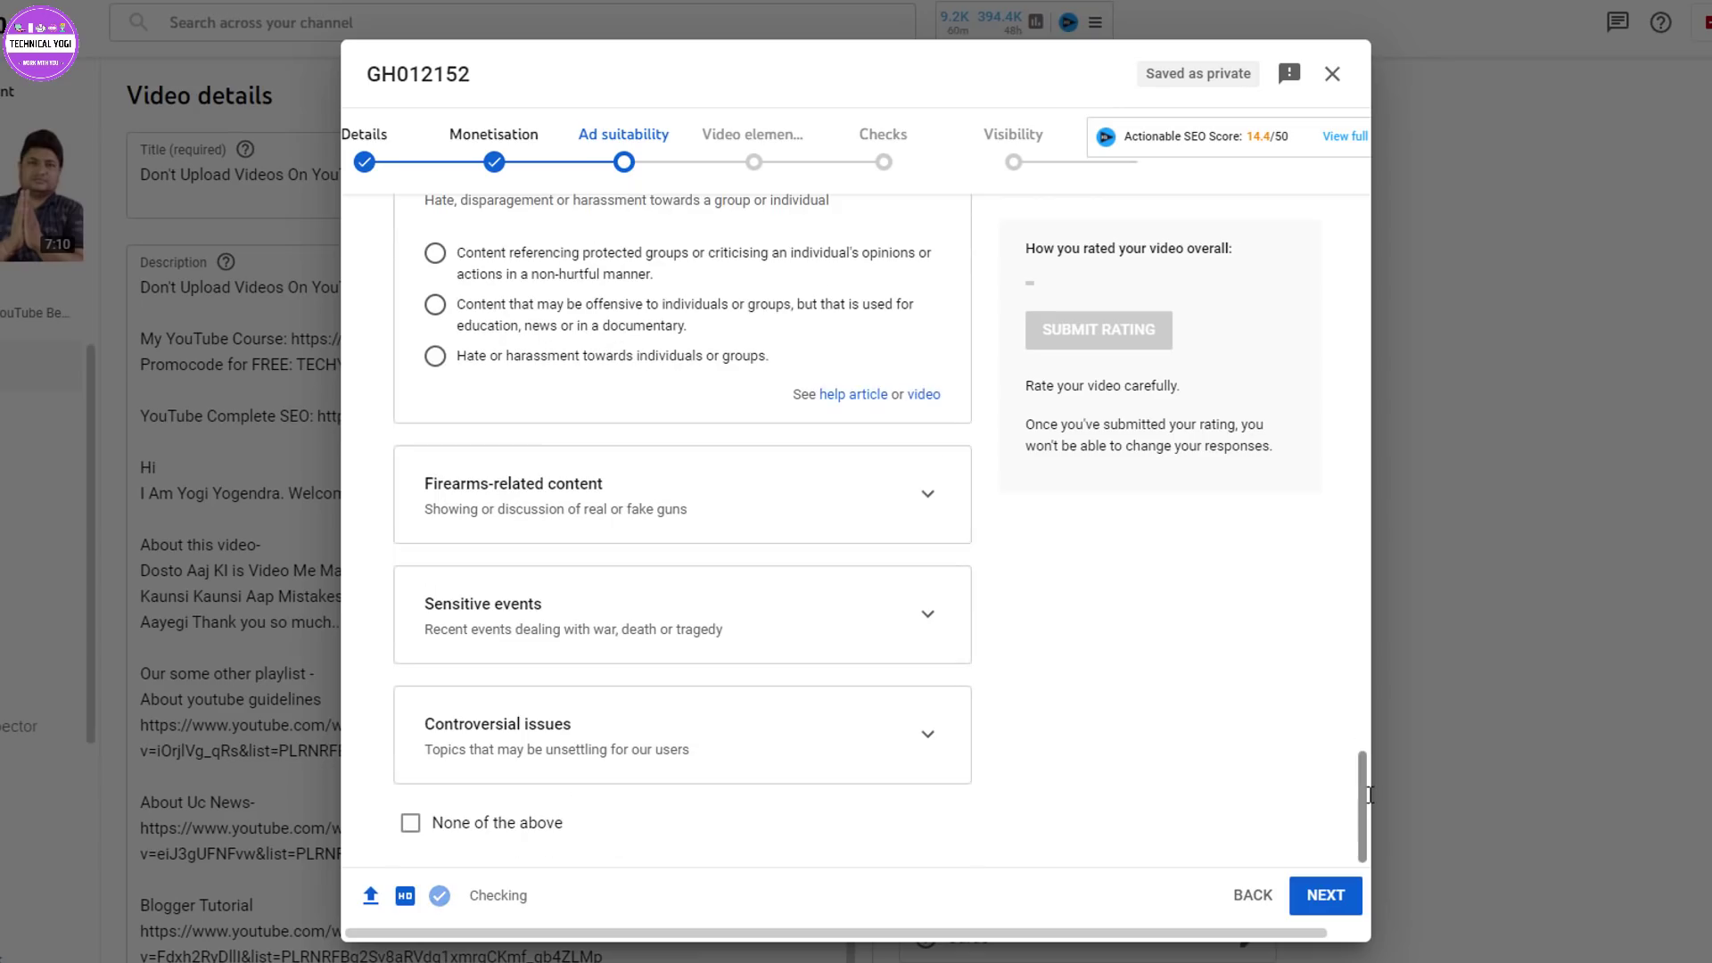
click(922, 496)
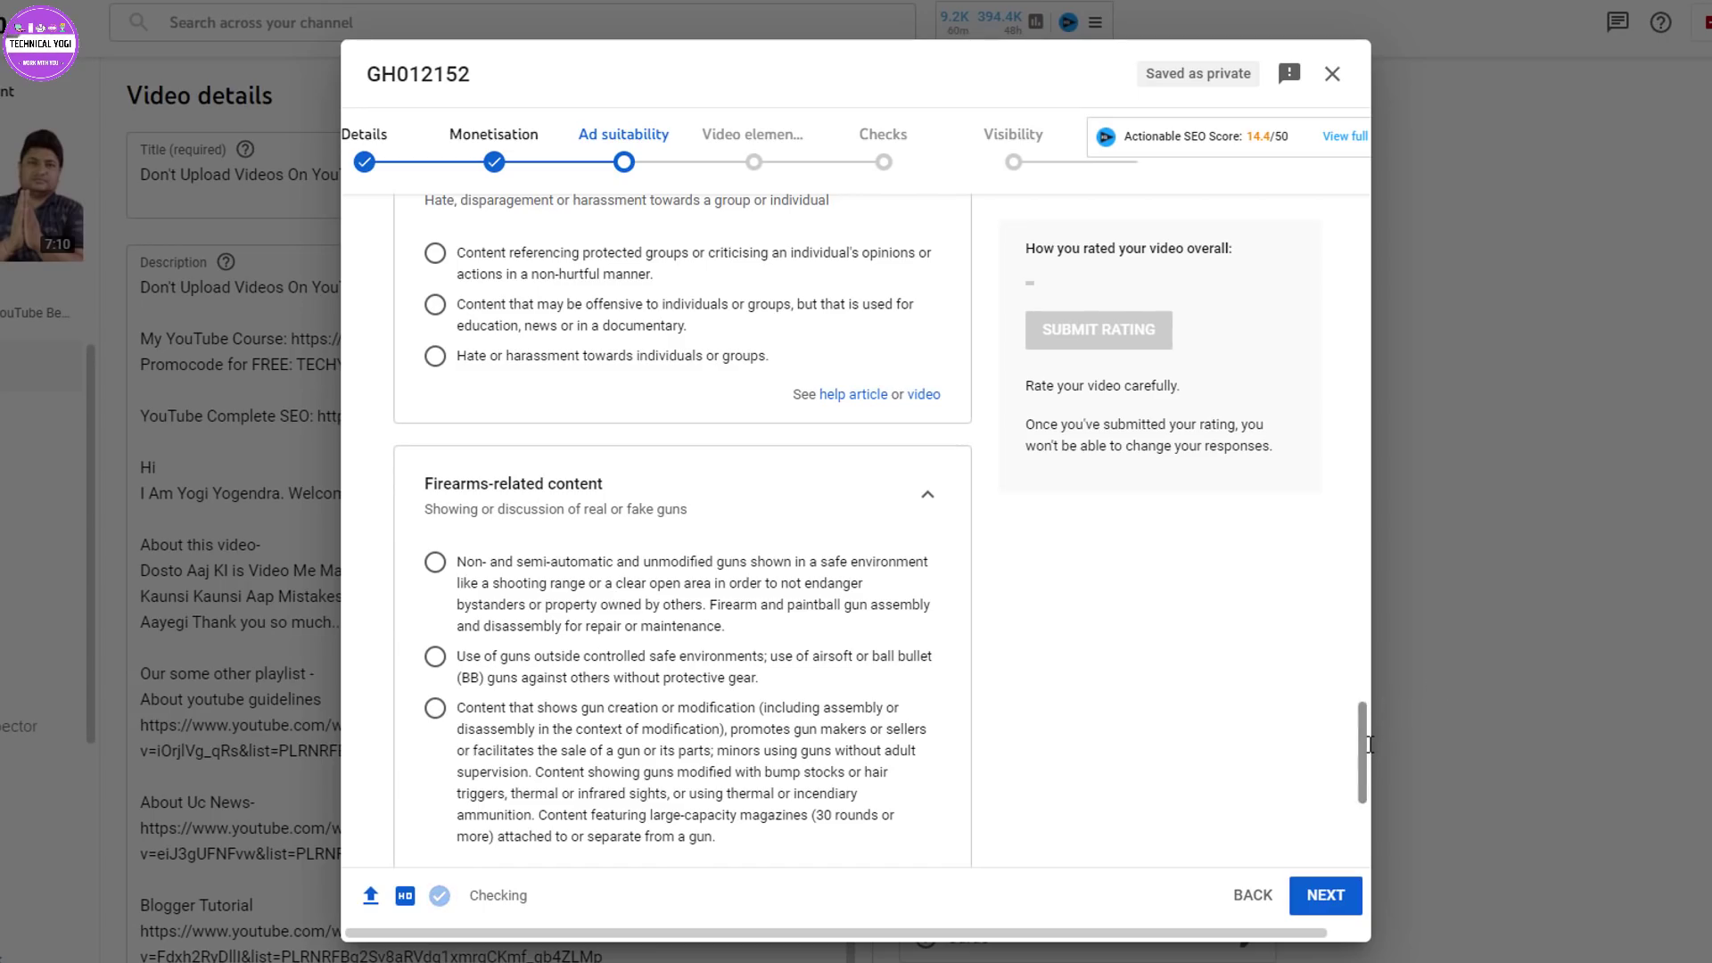
scroll(1365, 740, down, 3)
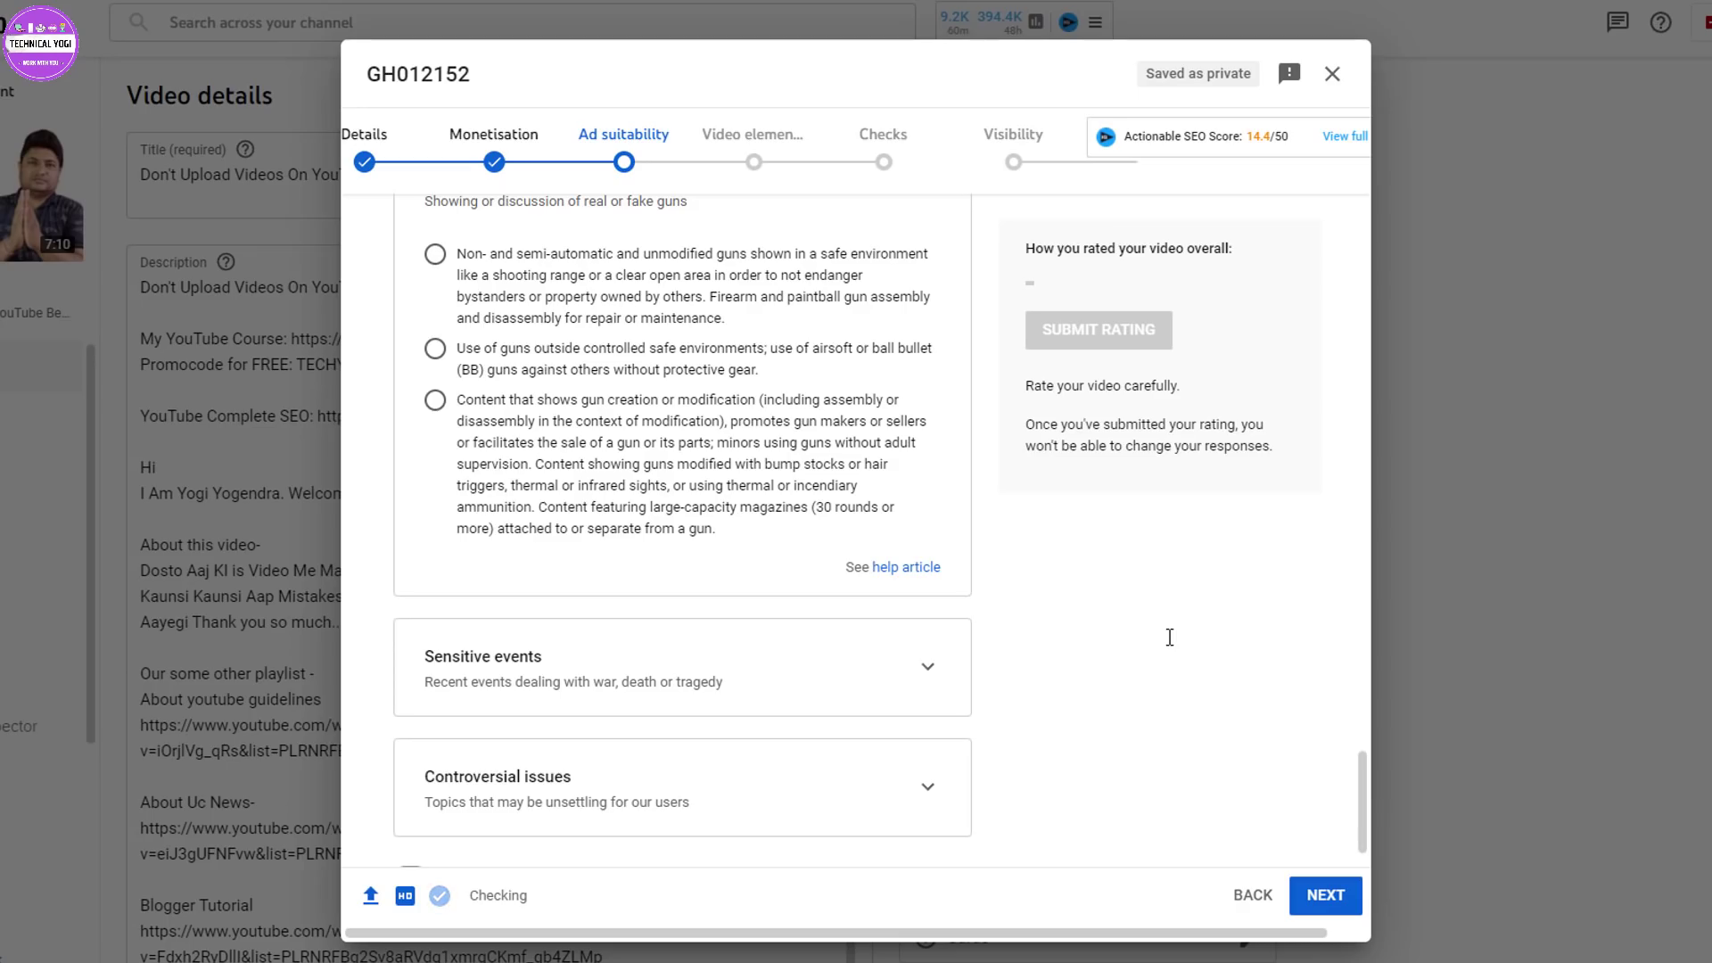
Expand the Sensitive events and Controversial issues categories to review their answer options.
click(928, 667)
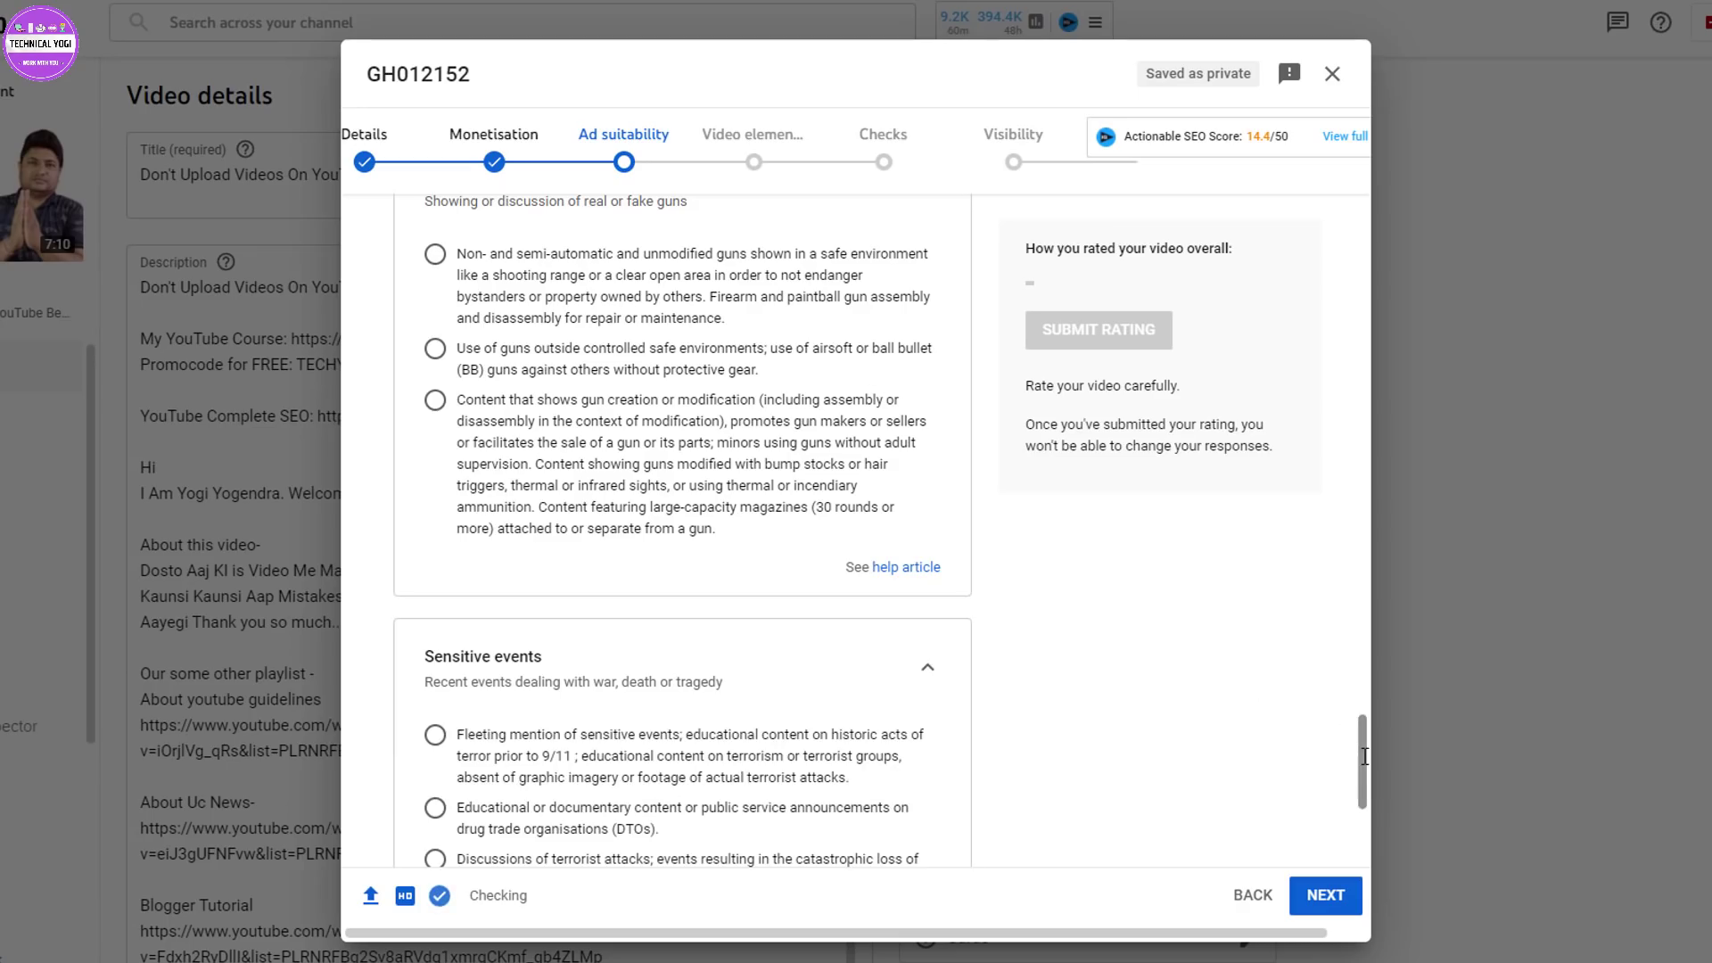
scroll(1362, 752, down, 4)
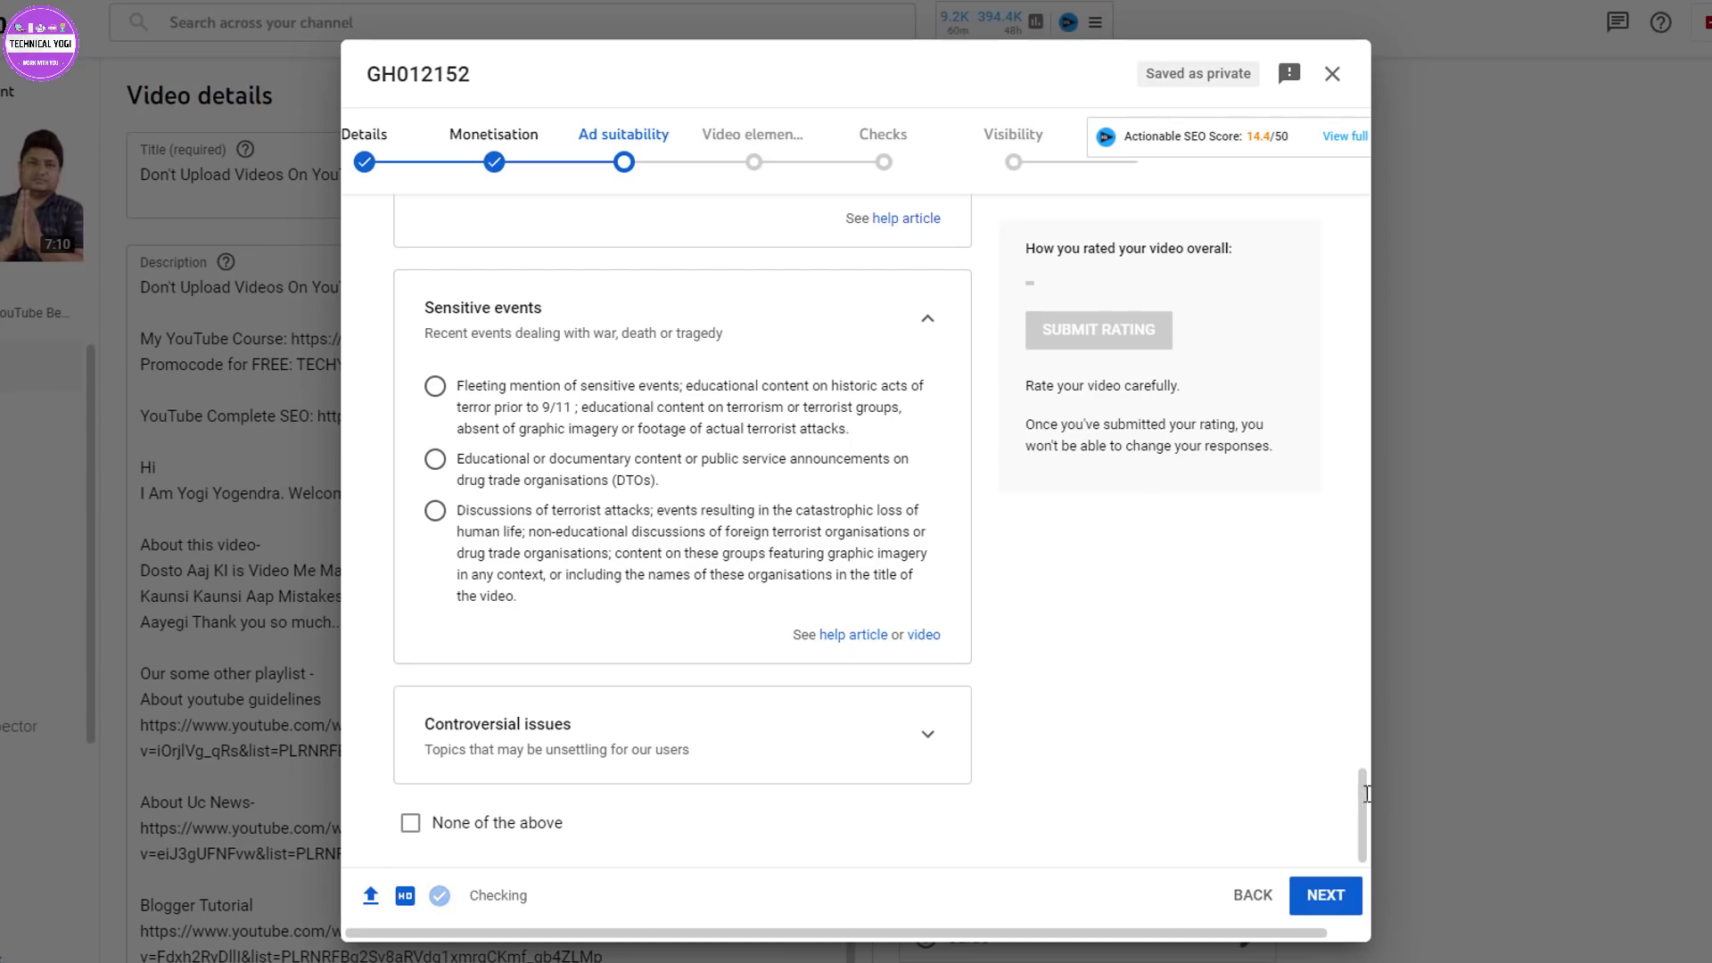
click(916, 732)
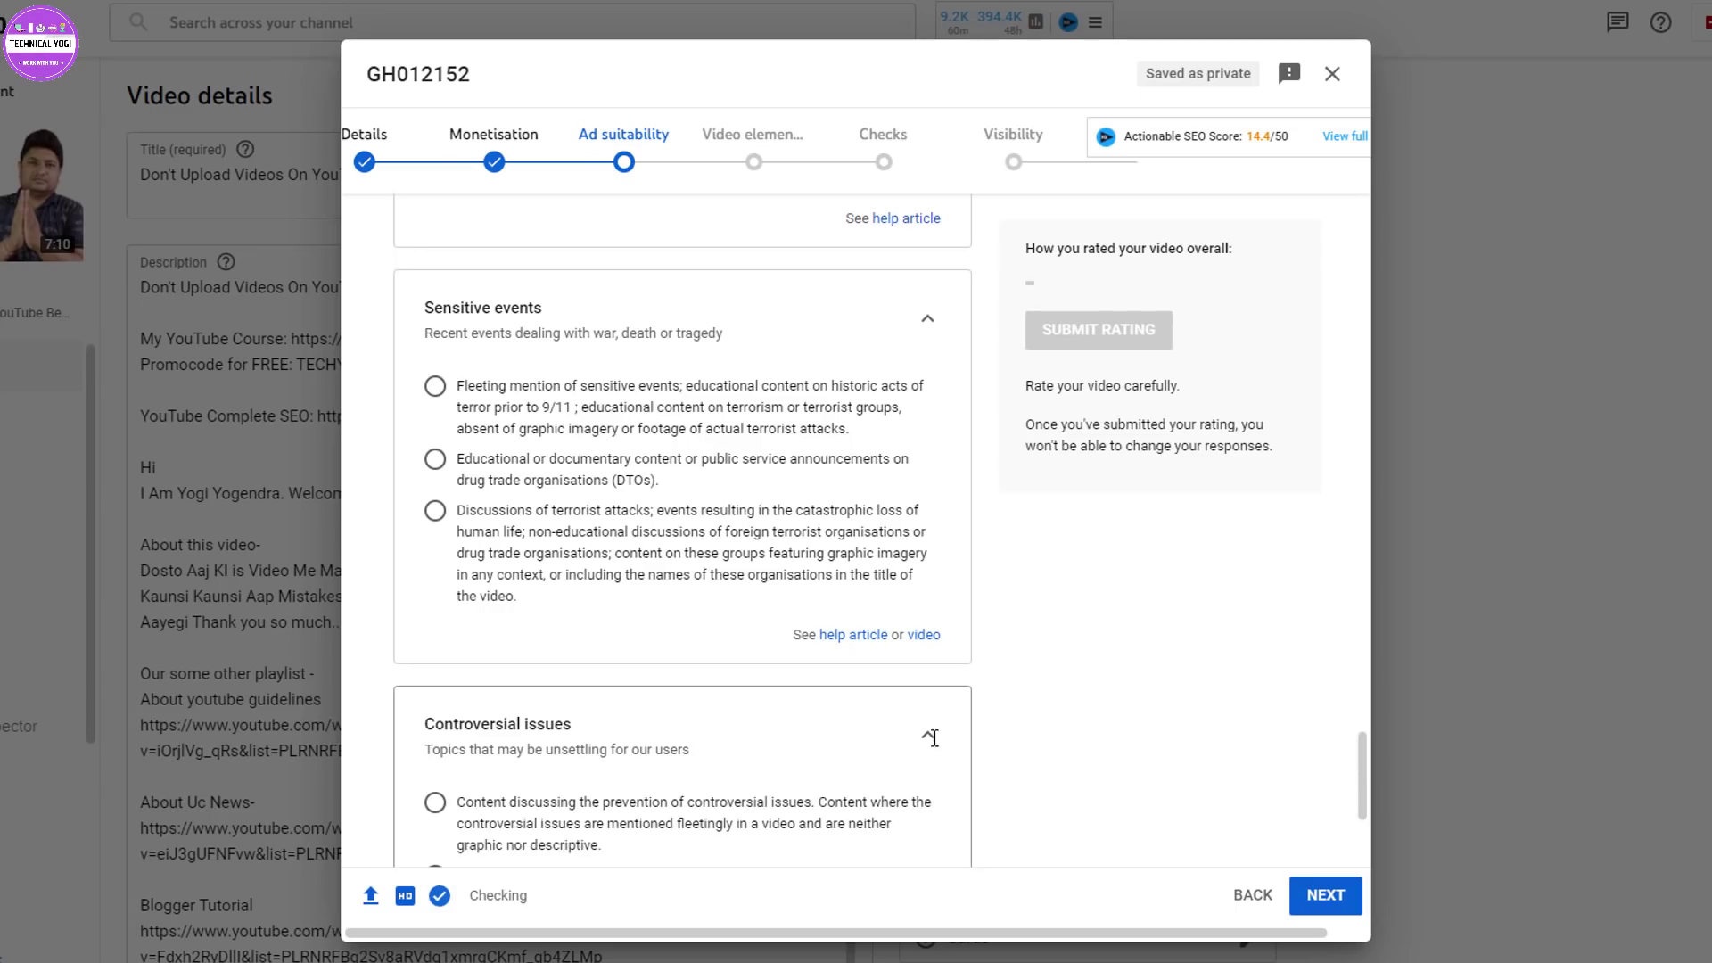
drag(1371, 768, 1370, 815)
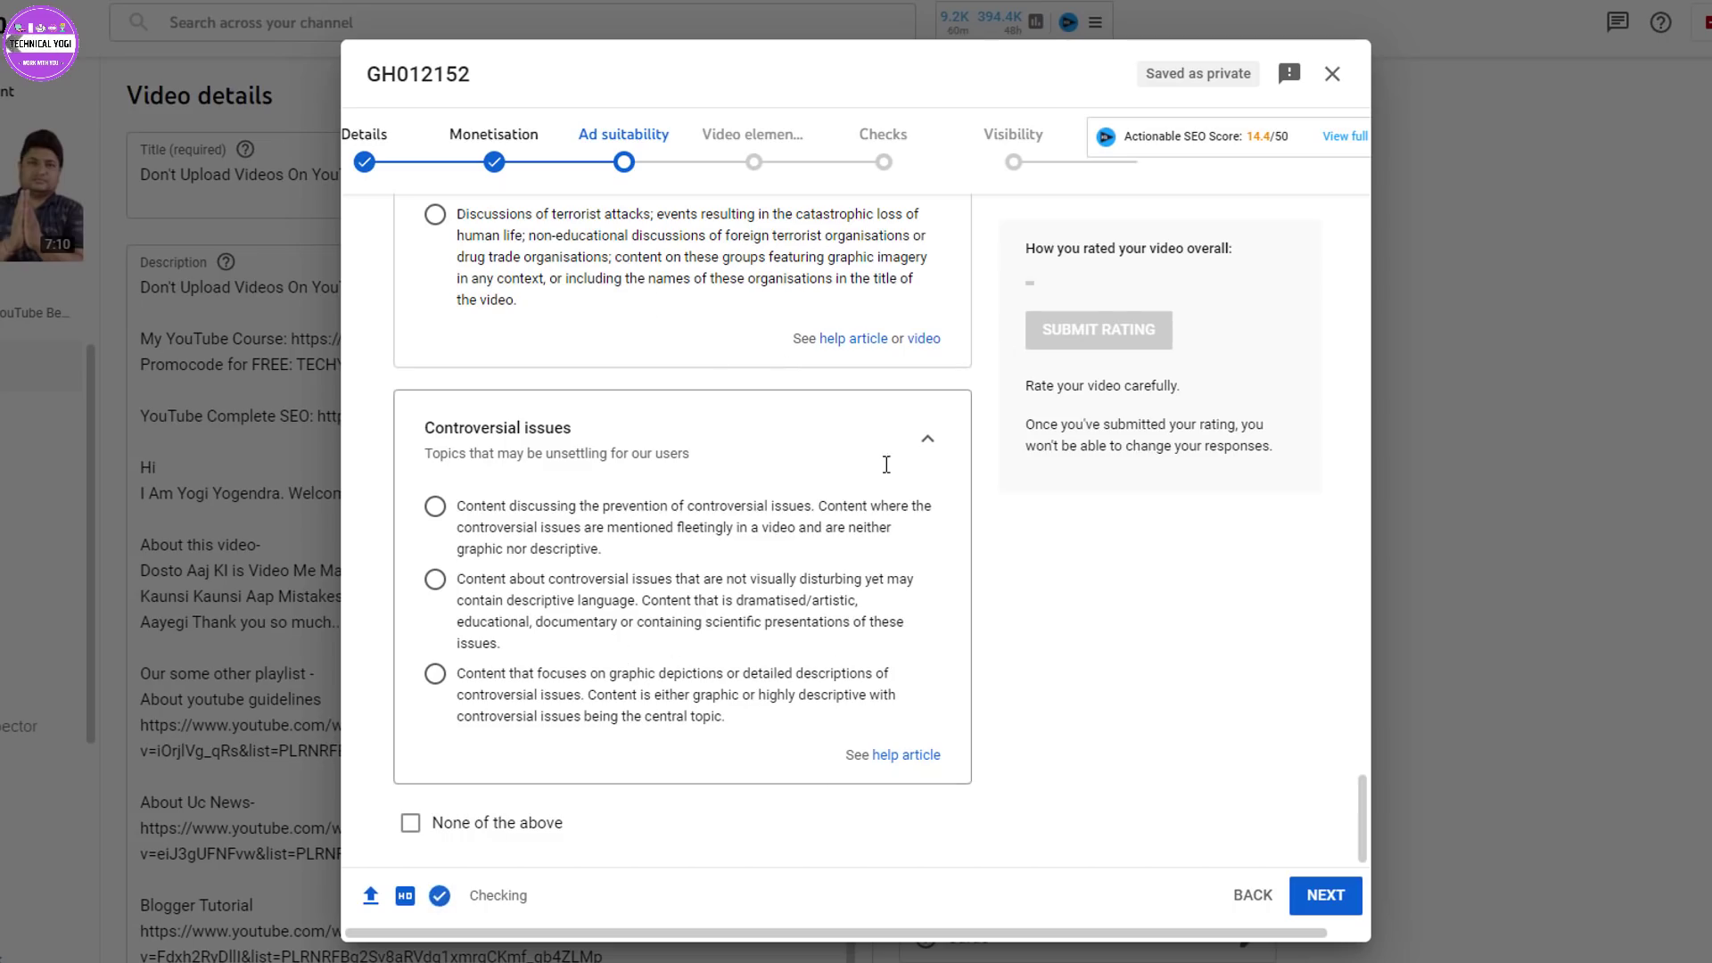
Collapse the Controversial issues, Sensitive events, Hateful and derogatory content and Firearms-related content categories without choosing any answer.
click(927, 439)
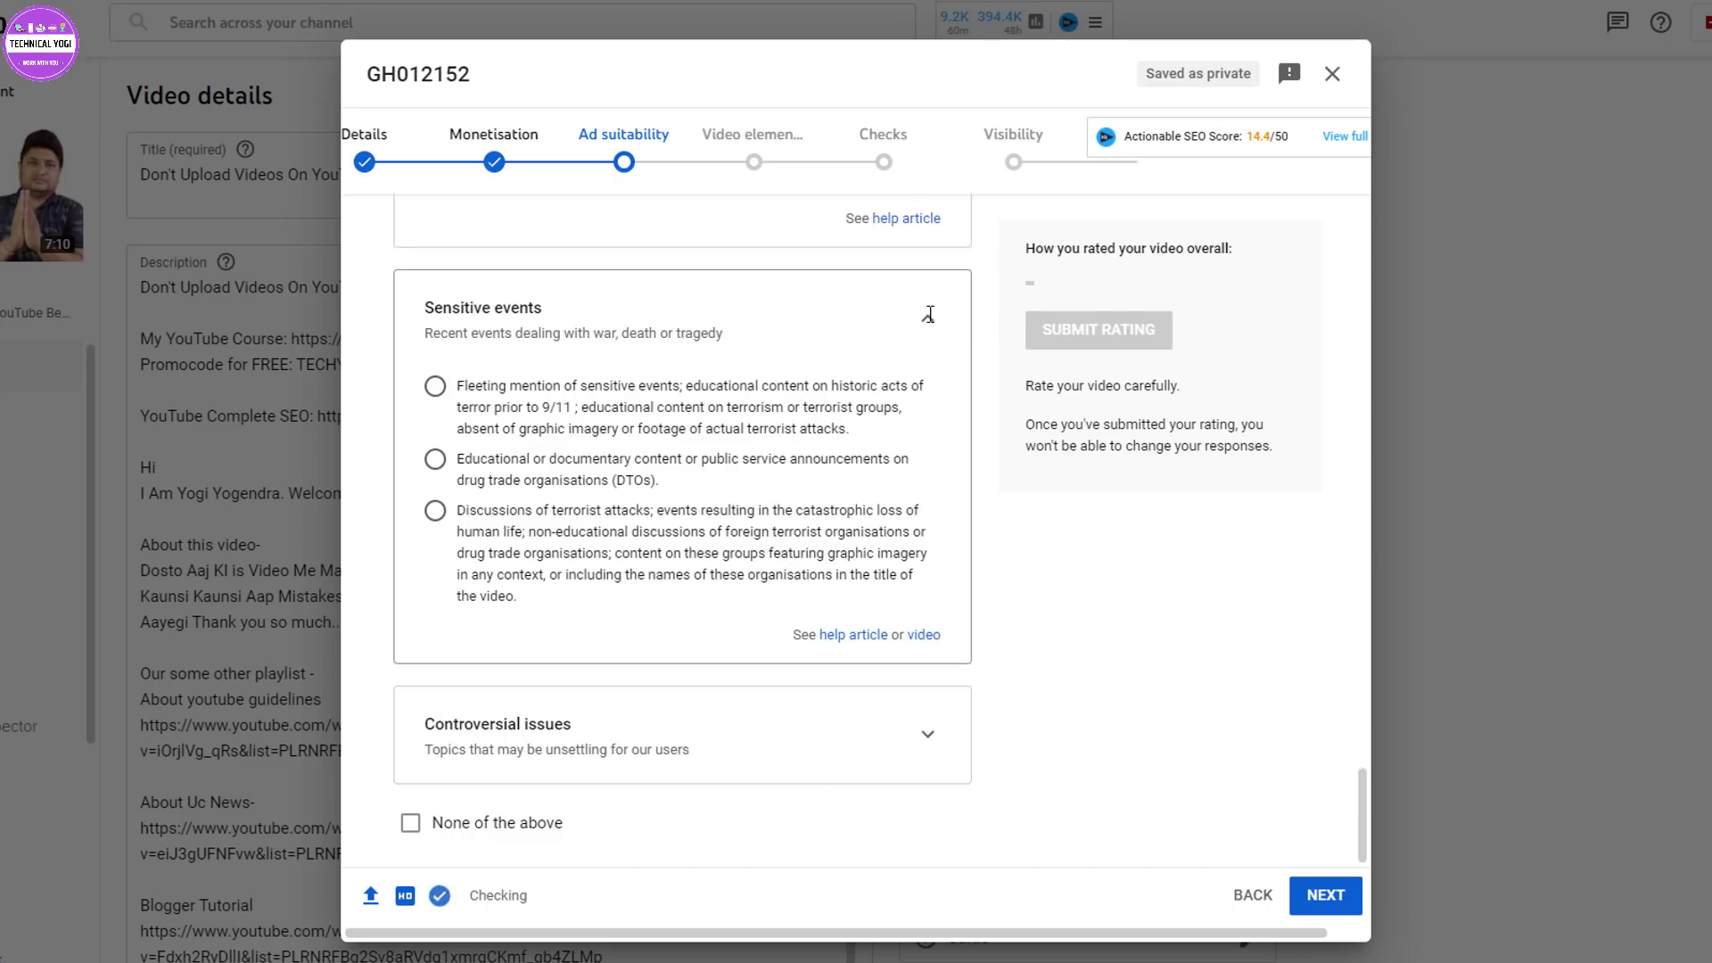
click(919, 337)
scroll(985, 489, up, 7)
click(927, 465)
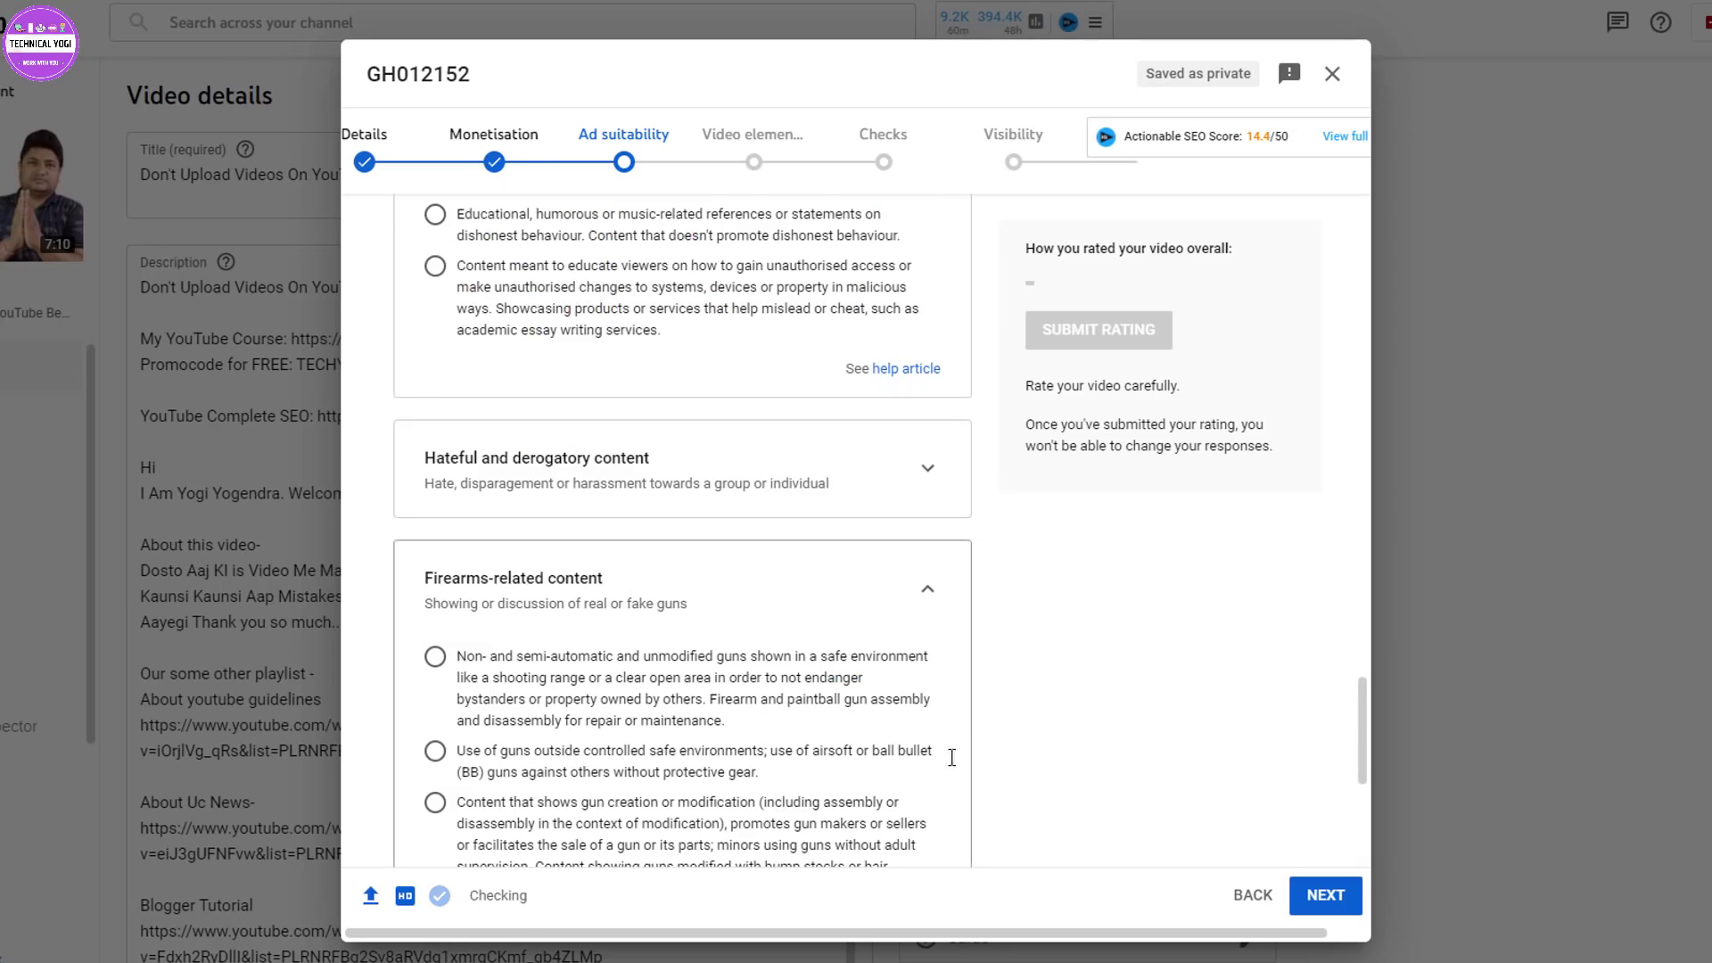
click(925, 593)
Collapse the Recreational drugs content, Enabling dishonest behaviour, Shocking content and Harmful or dangerous acts categories.
scroll(903, 610, up, 7)
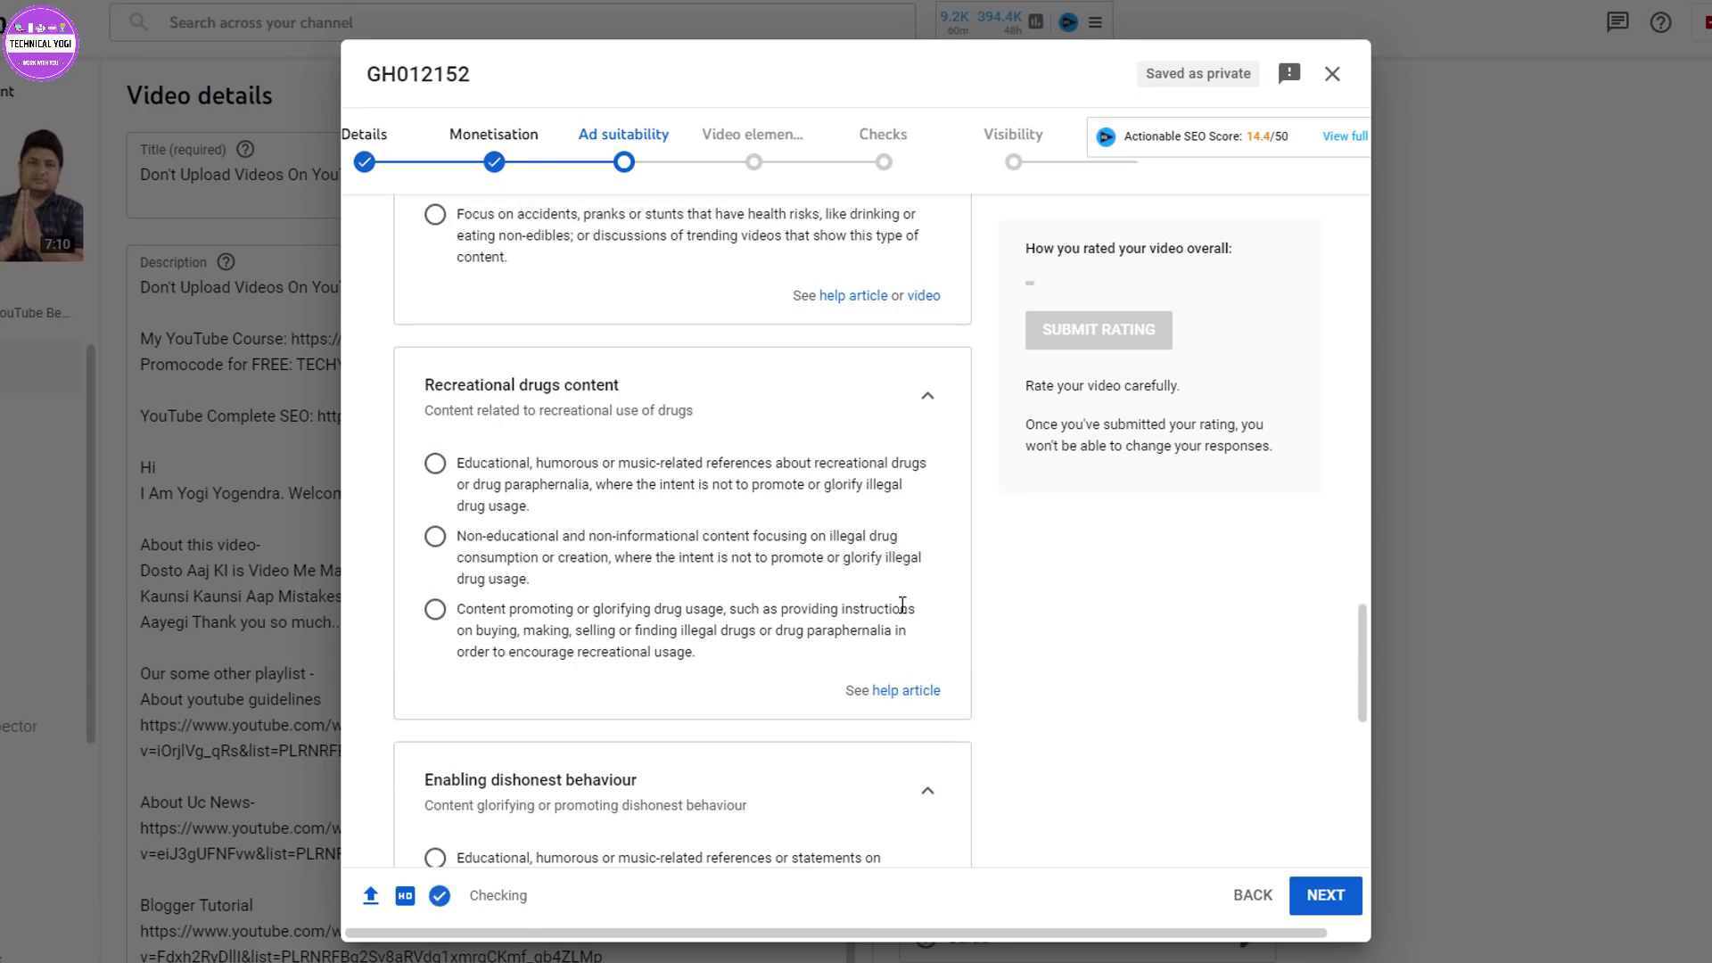
click(927, 396)
click(926, 517)
scroll(918, 500, up, 7)
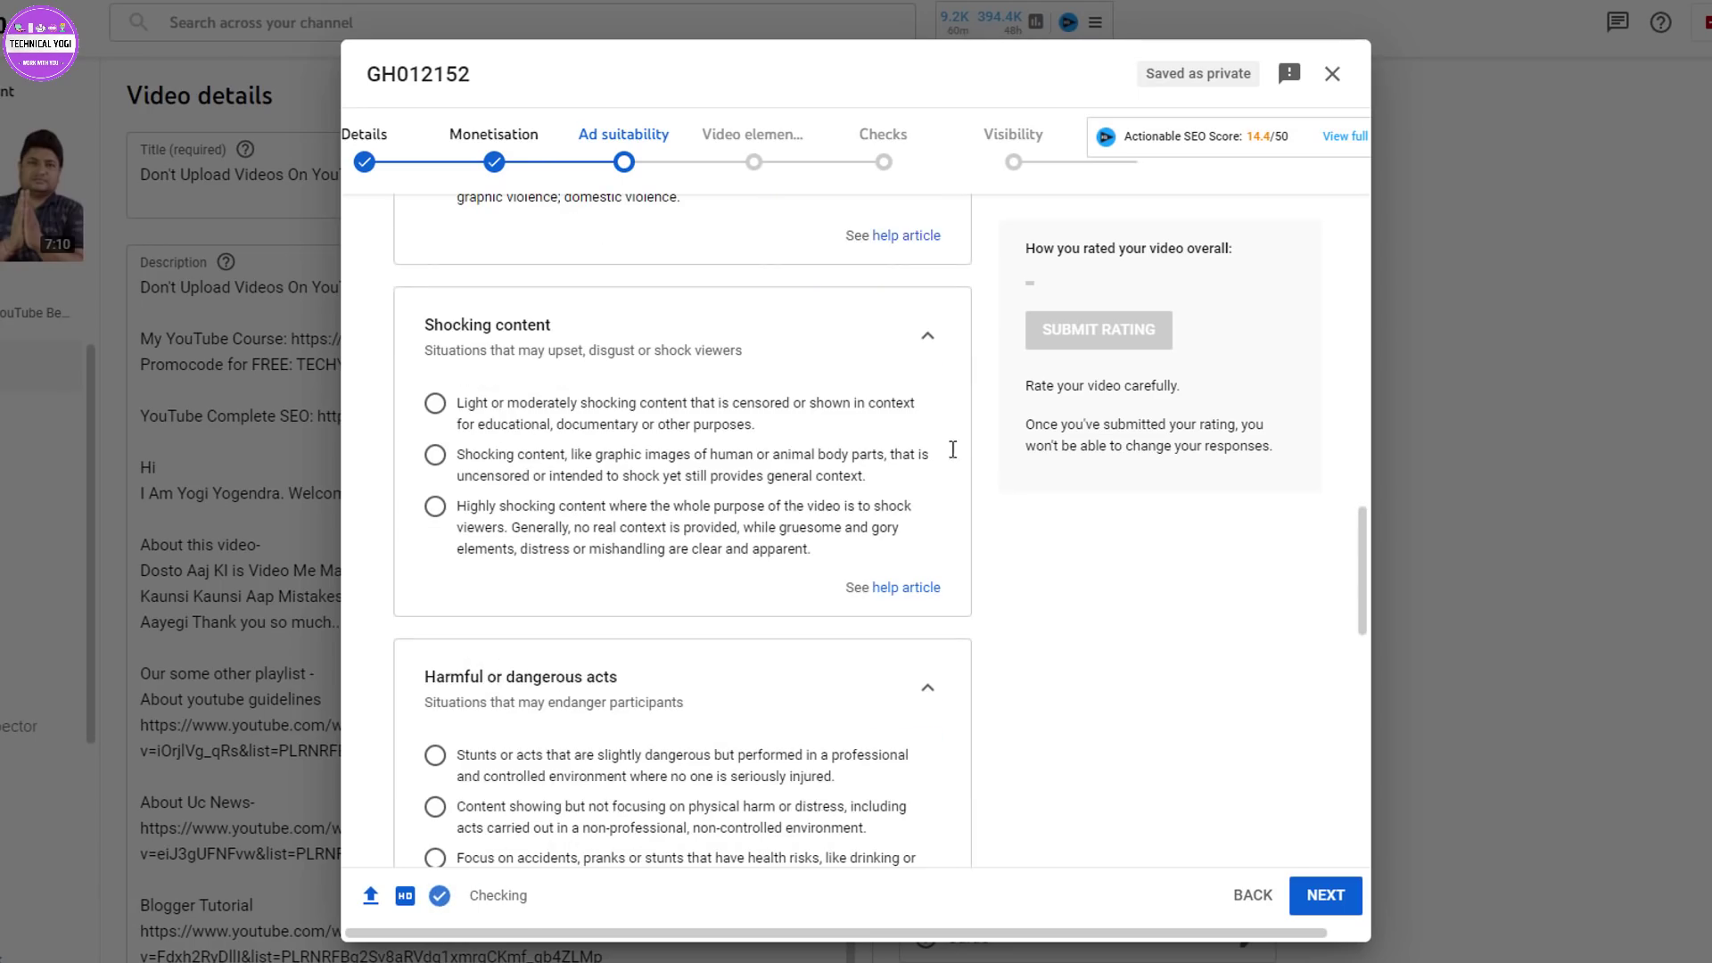
click(927, 330)
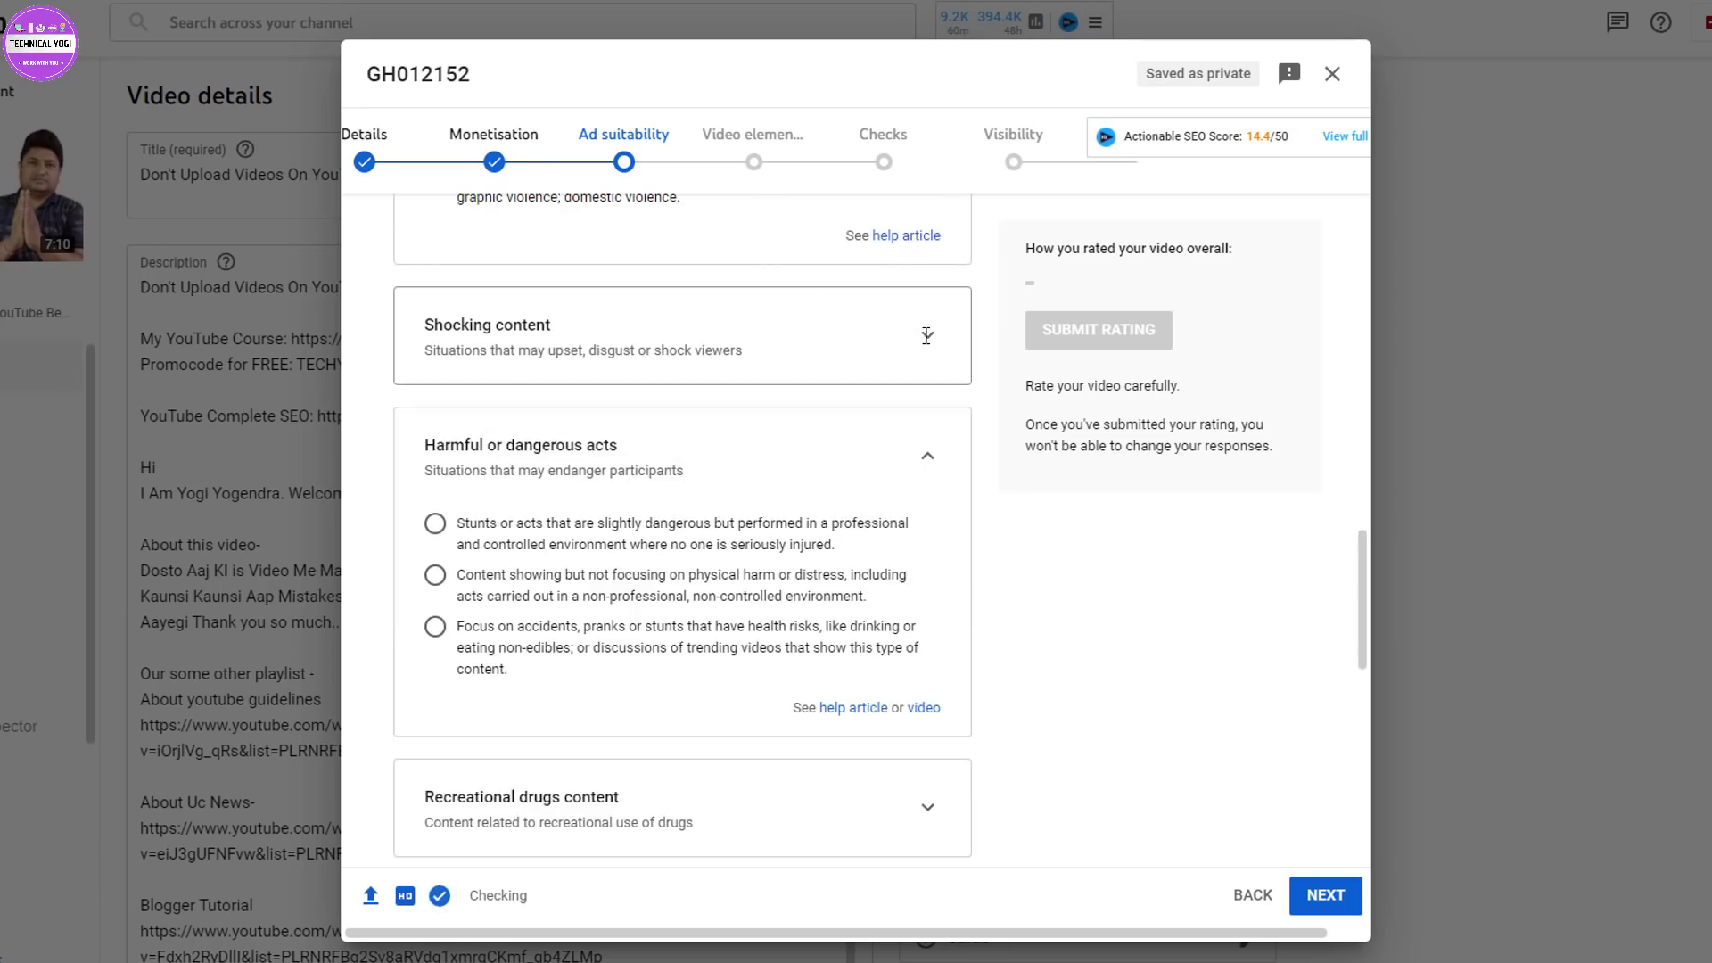
click(933, 455)
Collapse the remaining open categories: Adult content, Inappropriate language and Violence.
scroll(894, 384, up, 6)
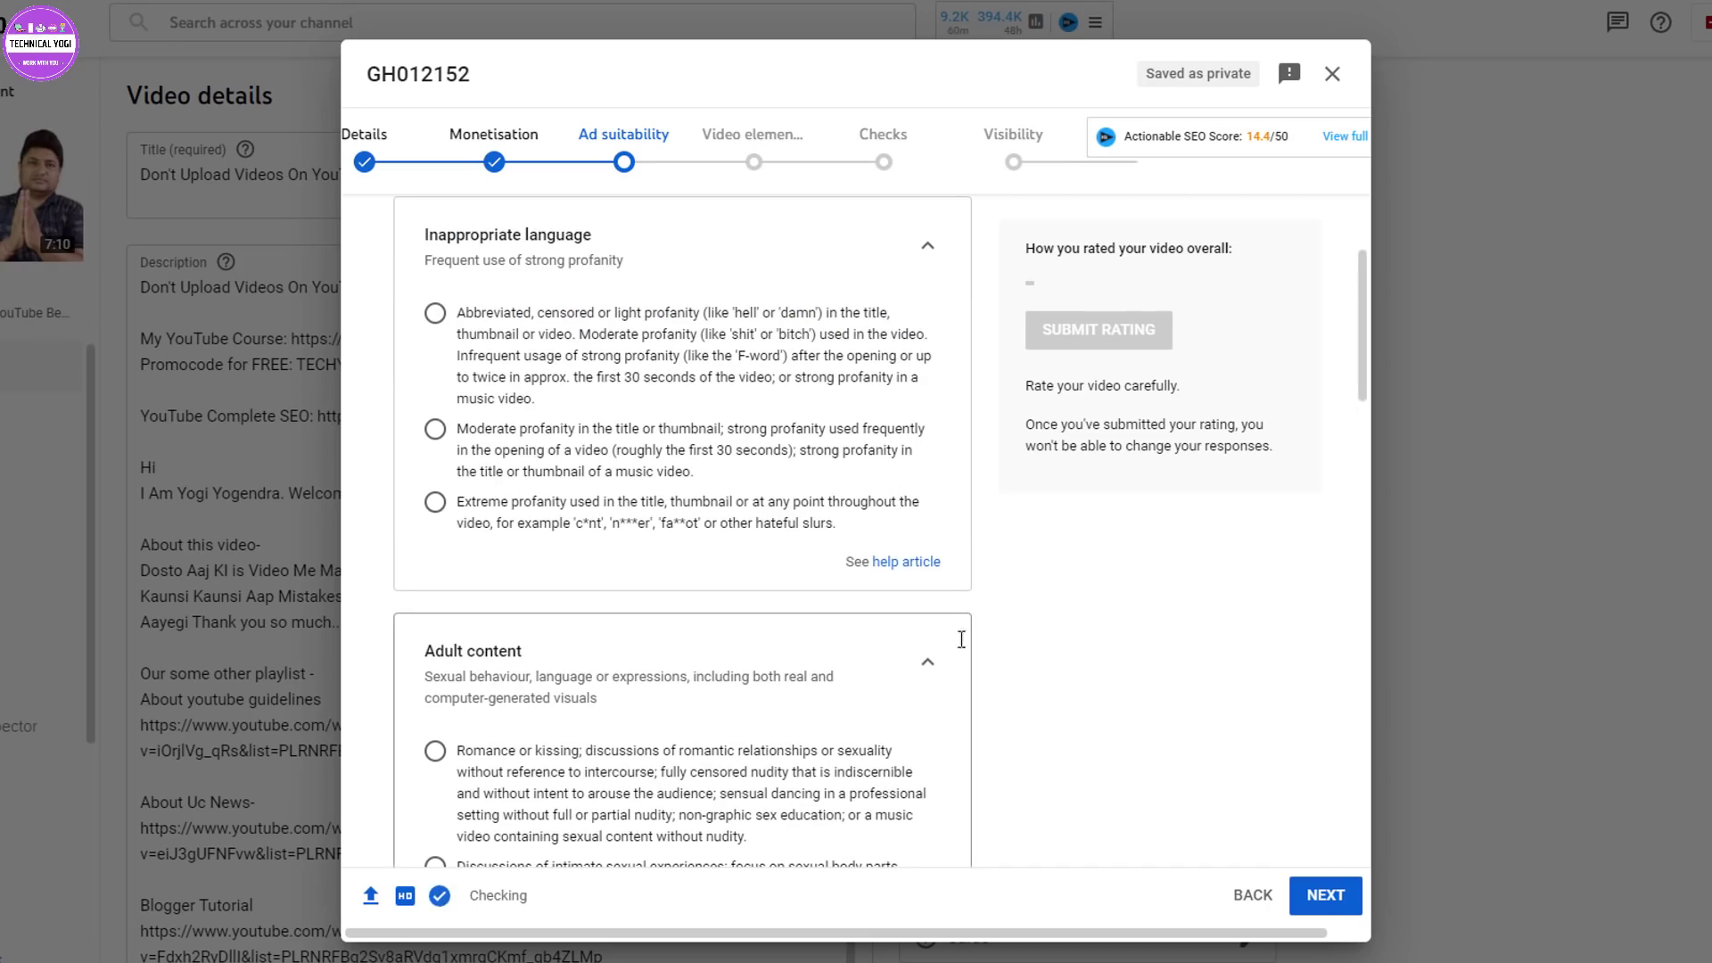
click(921, 662)
click(924, 242)
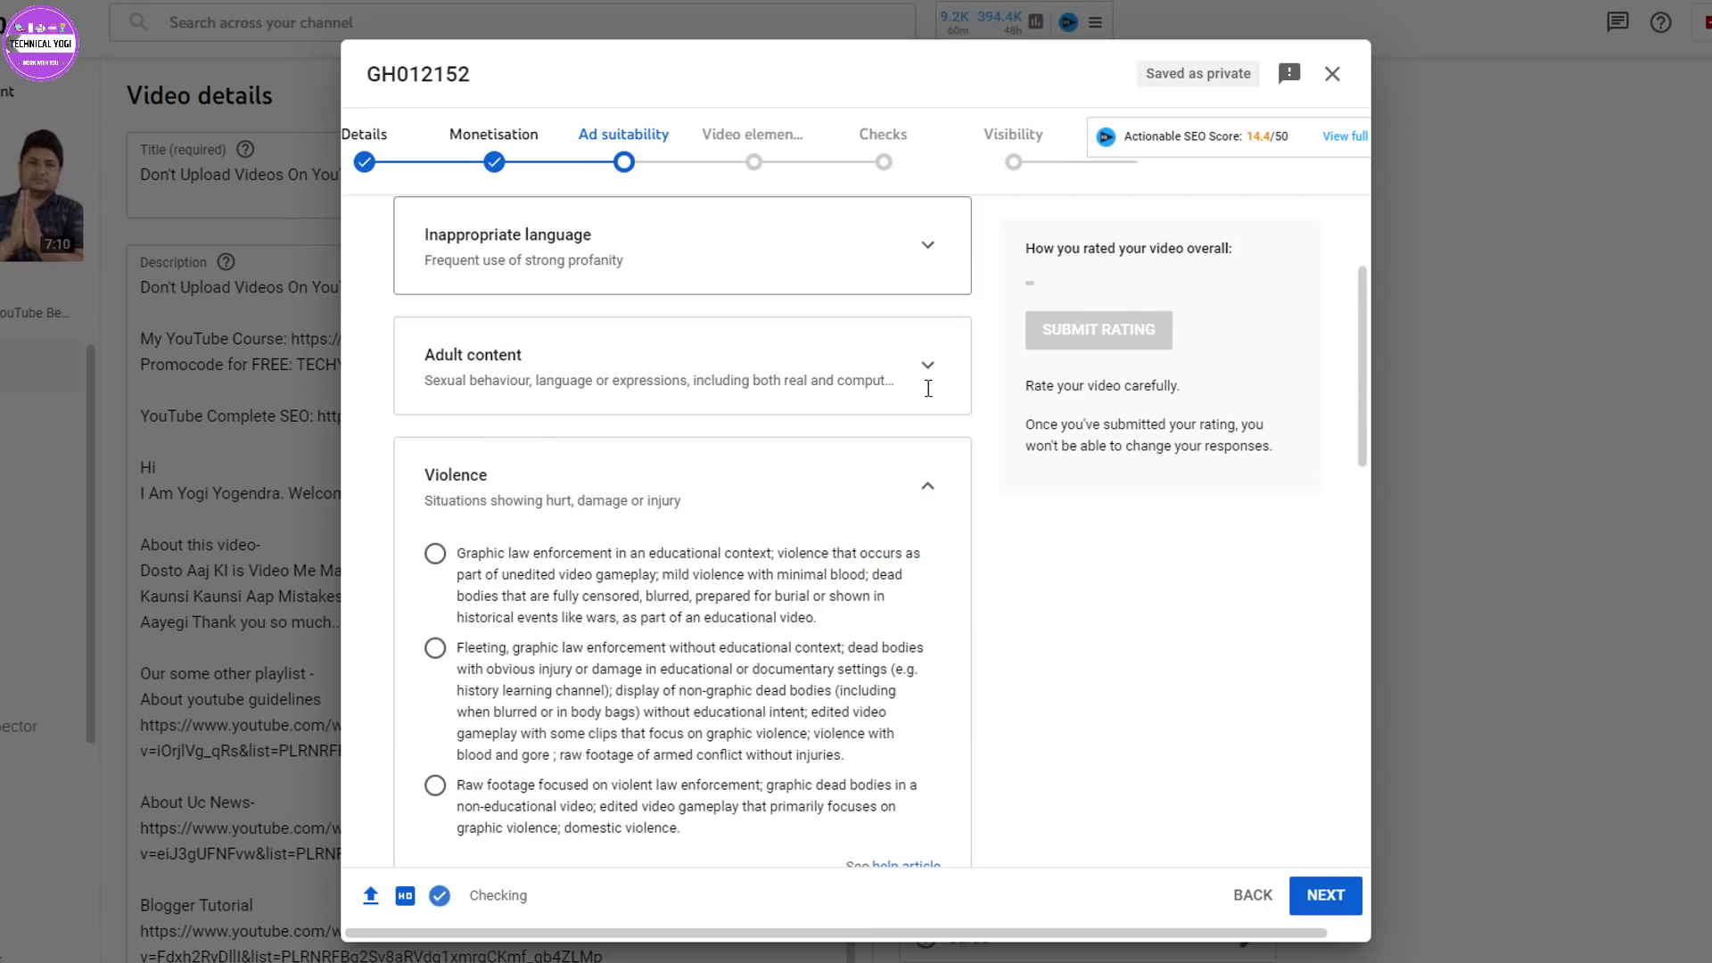
click(928, 492)
Answer the ad suitability questionnaire with None of the above for all categories.
scroll(929, 561, up, 3)
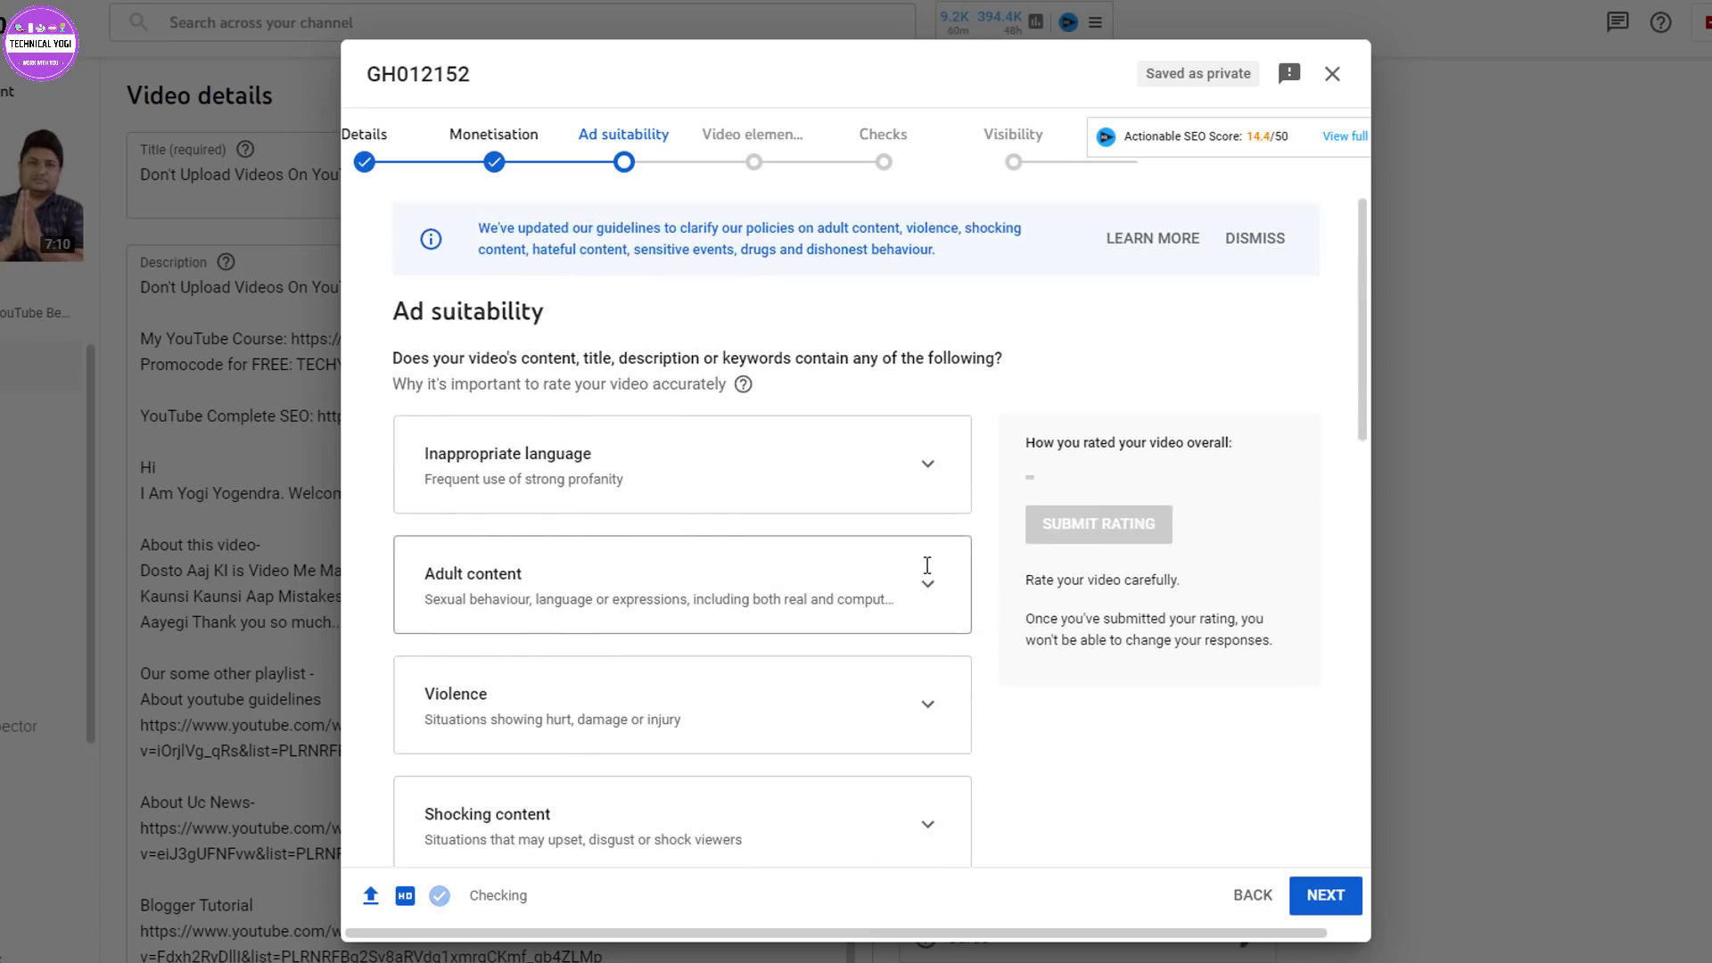
scroll(916, 583, down, 10)
click(410, 823)
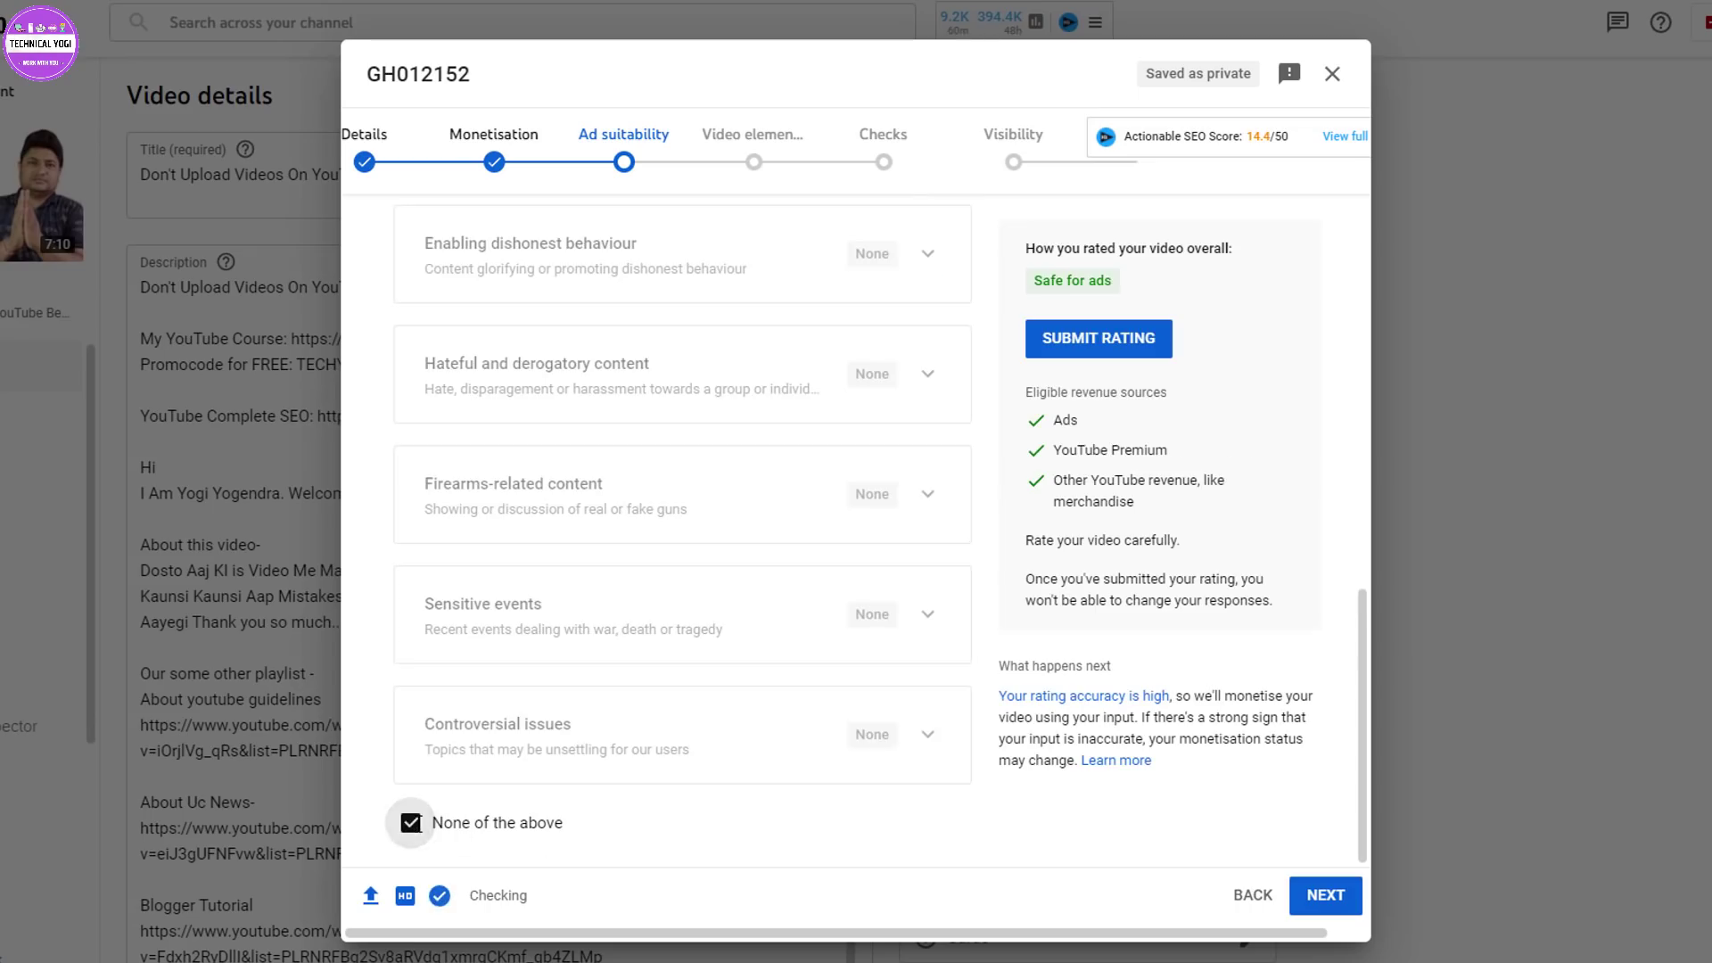